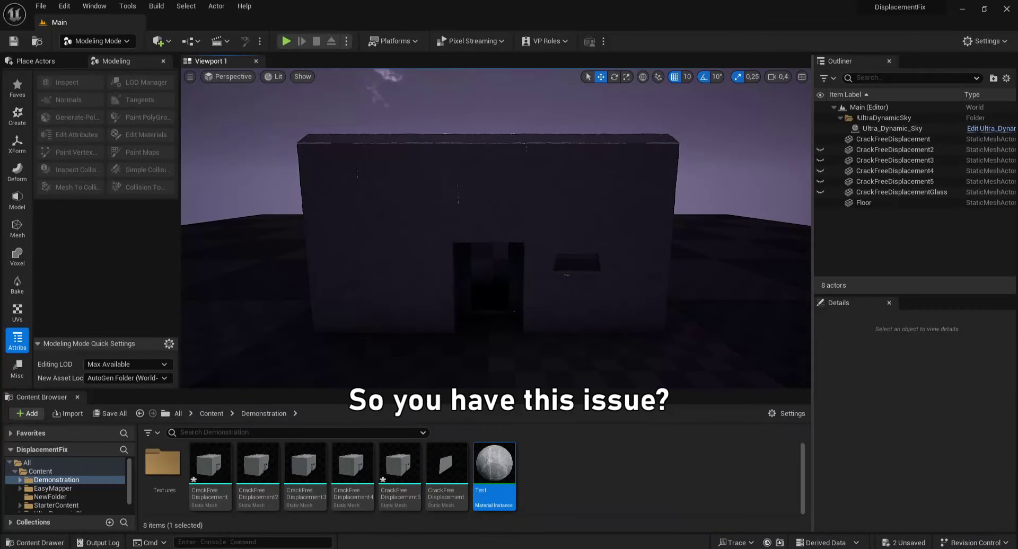
Step: Orbit around the house to inspect the wall cracks near the window and doorway
{"action": "scroll", "coordinate": [496, 228], "scroll_direction": "up", "scroll_amount": 1}
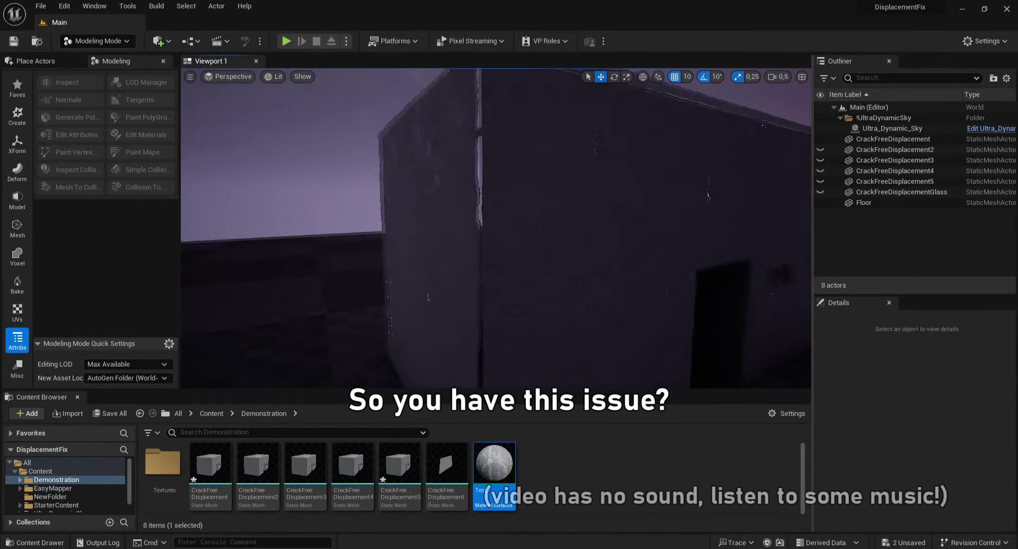
{"action": "right_click_drag", "start_coordinate": [496, 228], "coordinate": [477, 222]}
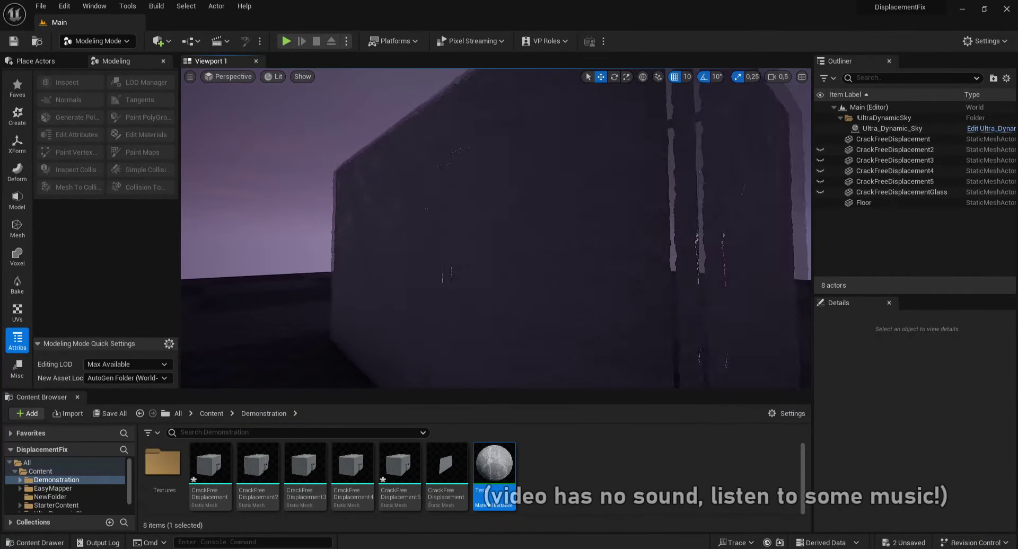
{"action": "right_click_drag", "start_coordinate": [417, 247], "coordinate": [414, 227]}
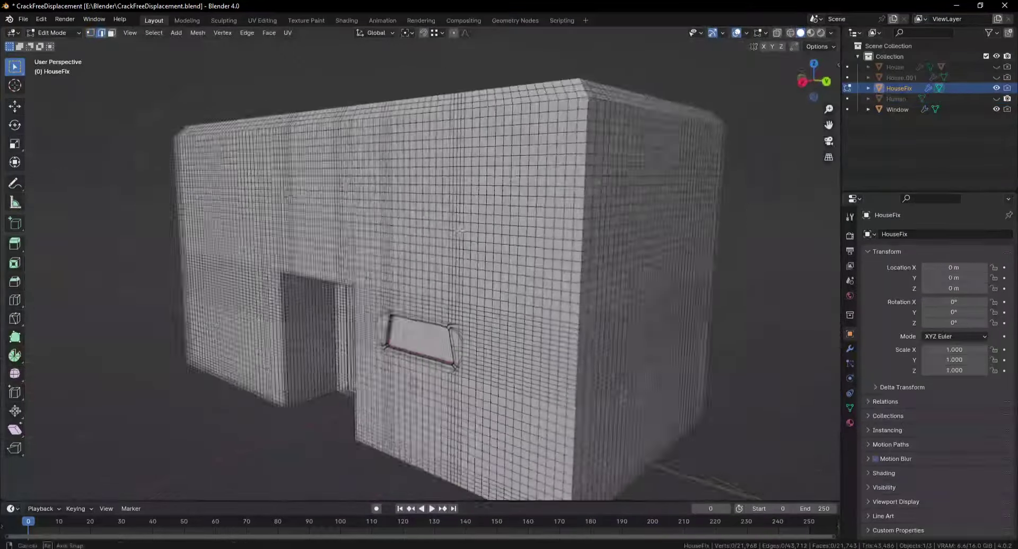
{"action": "mouse_move", "coordinate": [587, 190]}
{"action": "middle_mouse_down"}
{"action": "mouse_move", "coordinate": [459, 233]}
{"action": "mouse_move", "coordinate": [479, 230]}
{"action": "middle_mouse_up"}
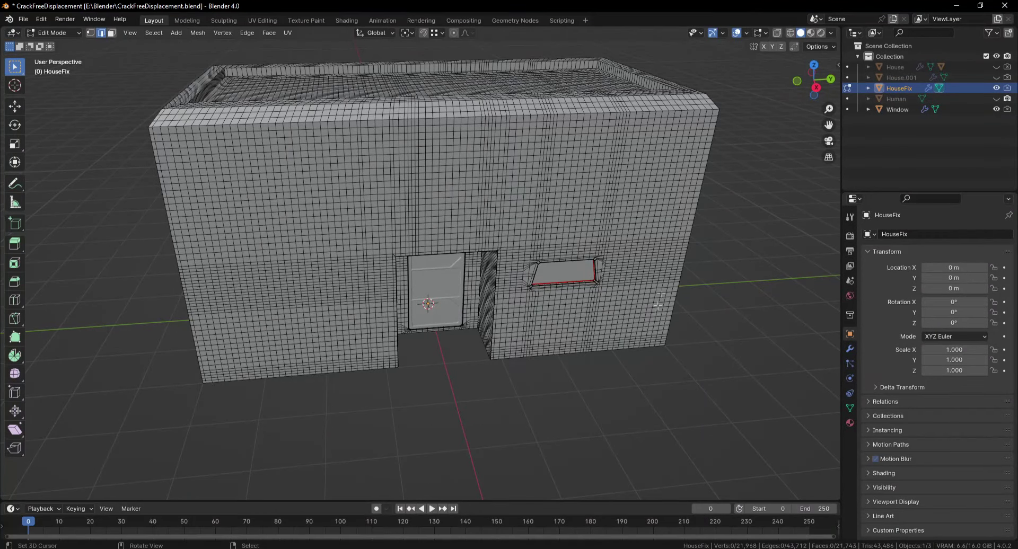
{"action": "middle_click_drag", "start_coordinate": [657, 305], "coordinate": [512, 149]}
{"action": "scroll", "coordinate": [512, 149], "scroll_direction": "up", "scroll_amount": 3}
{"action": "scroll", "coordinate": [512, 149], "scroll_direction": "down", "scroll_amount": 3}
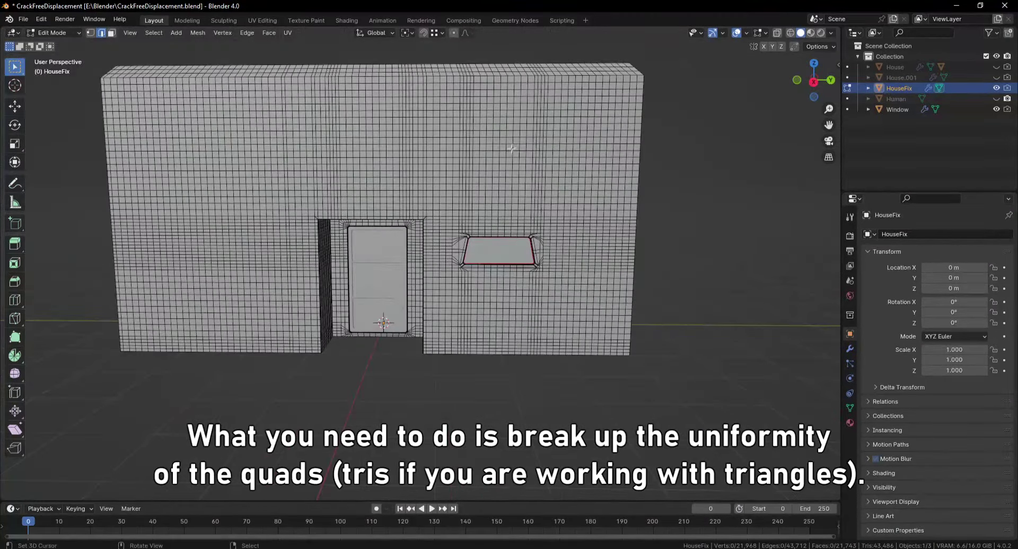
{"action": "middle_click_drag", "start_coordinate": [555, 221], "coordinate": [405, 275]}
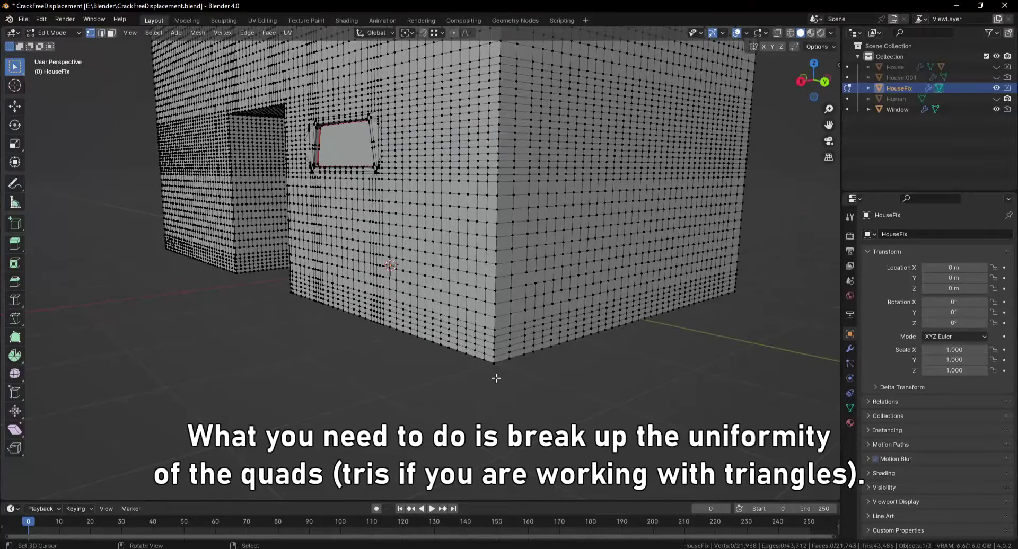
{"action": "mouse_move", "coordinate": [496, 378]}
{"action": "middle_mouse_down"}
{"action": "mouse_move", "coordinate": [371, 245]}
{"action": "mouse_move", "coordinate": [570, 238]}
{"action": "middle_mouse_up"}
Step: Select the corner vertex path and window border geometry, then hide them
{"action": "left_click", "coordinate": [473, 225], "text": "ctrl"}
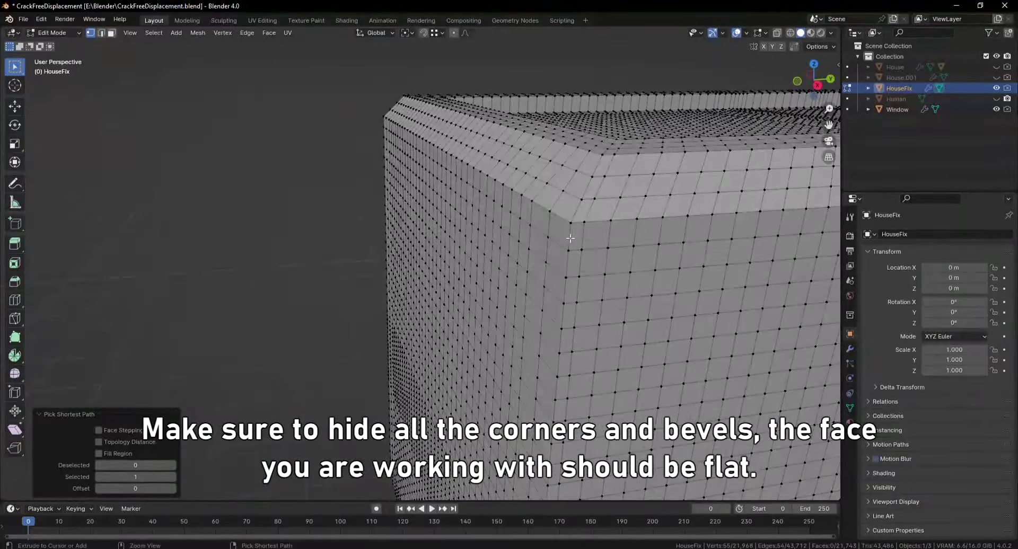
{"action": "scroll", "coordinate": [572, 332], "scroll_direction": "down", "scroll_amount": 3}
{"action": "scroll", "coordinate": [496, 269], "scroll_direction": "up", "scroll_amount": 3}
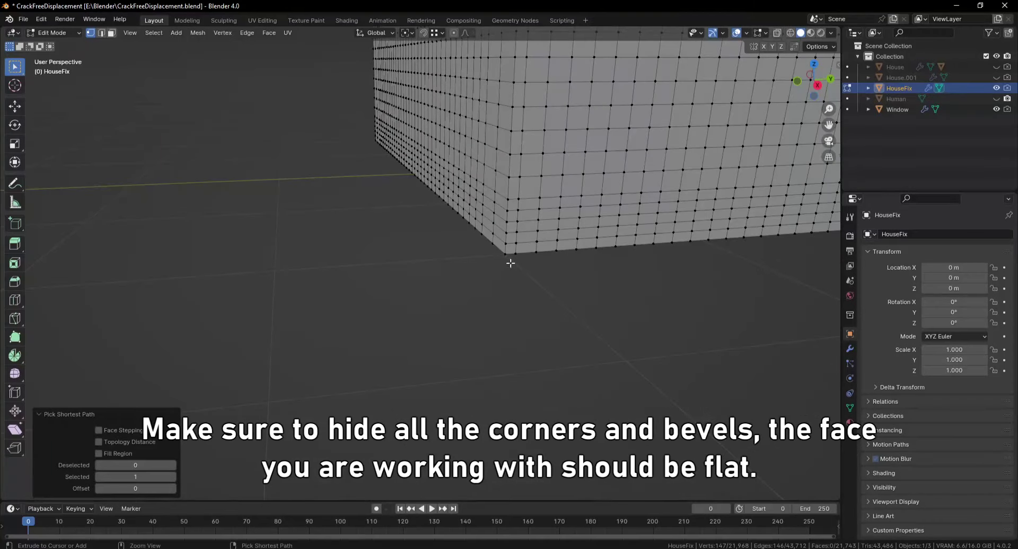
{"action": "middle_click_drag", "start_coordinate": [616, 243], "coordinate": [518, 248]}
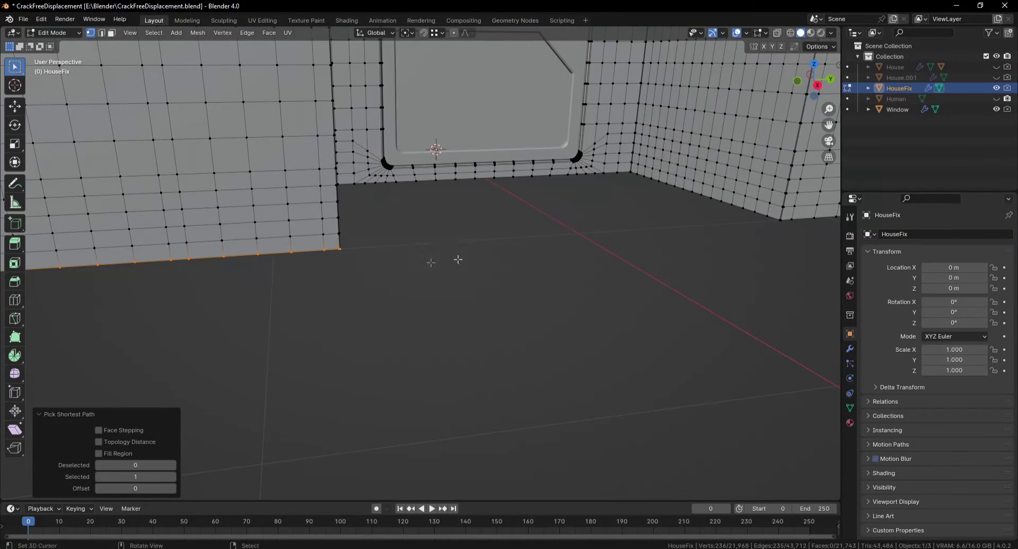
{"action": "mouse_move", "coordinate": [458, 260]}
{"action": "middle_mouse_down"}
{"action": "mouse_move", "coordinate": [592, 254]}
{"action": "mouse_move", "coordinate": [127, 278]}
{"action": "middle_mouse_up"}
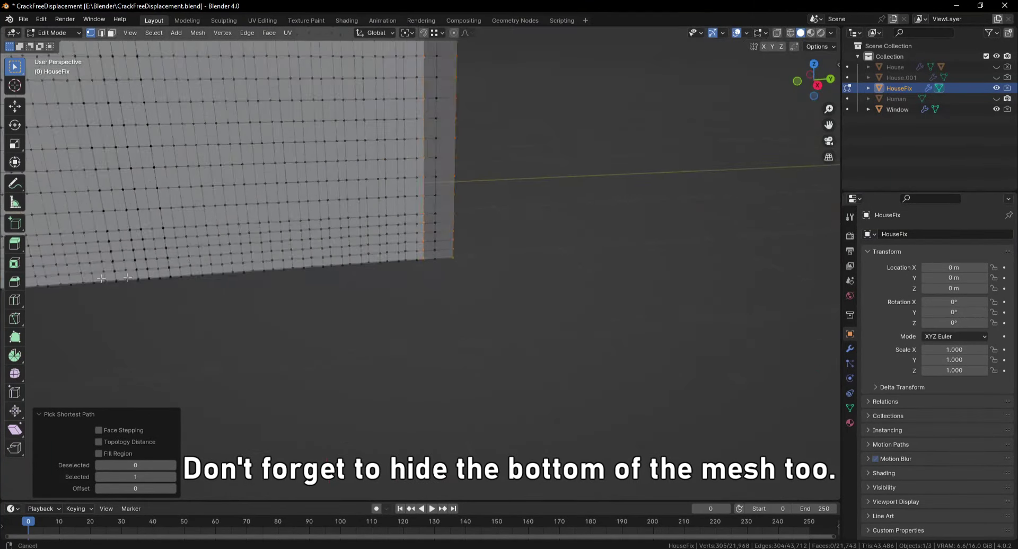
{"action": "middle_click_drag", "start_coordinate": [175, 195], "coordinate": [393, 175]}
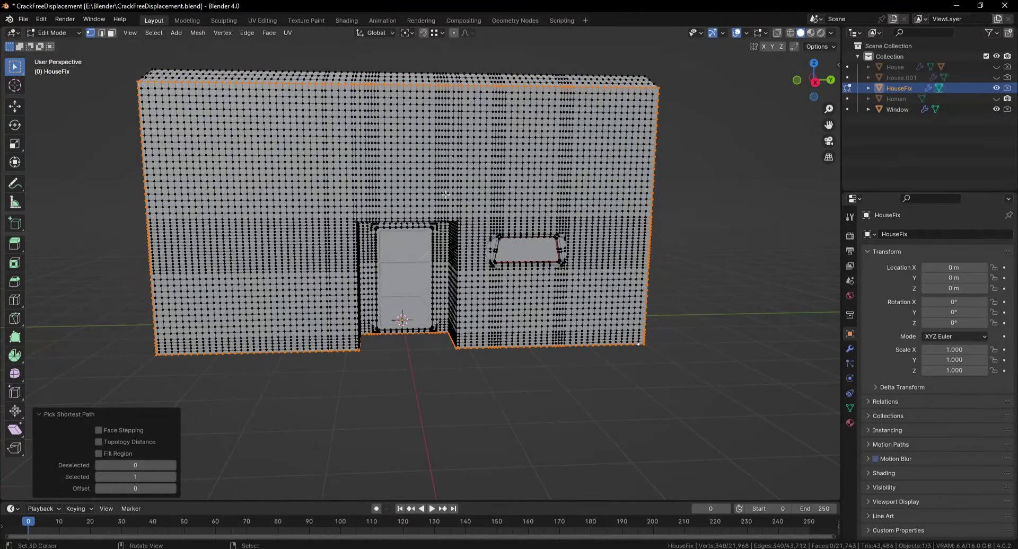
{"action": "key", "text": "l"}
{"action": "key", "text": "h"}
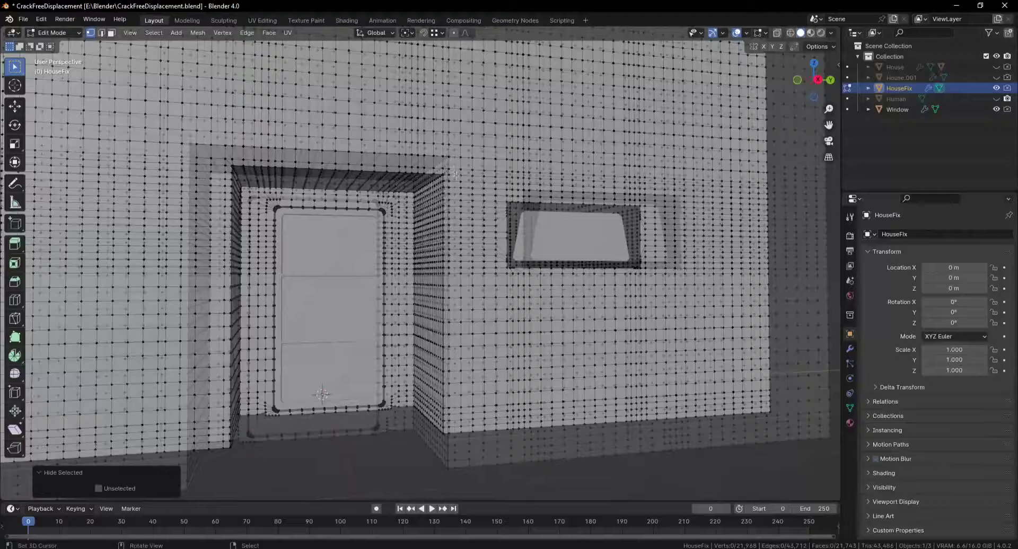
Step: Select the door jamb edge loops and hide them
{"action": "mouse_move", "coordinate": [454, 172]}
{"action": "middle_mouse_down"}
{"action": "mouse_move", "coordinate": [428, 226]}
{"action": "mouse_move", "coordinate": [382, 143]}
{"action": "middle_mouse_up"}
{"action": "scroll", "coordinate": [382, 143], "scroll_direction": "up", "scroll_amount": 5}
{"action": "left_click", "coordinate": [382, 143], "text": "alt+shift"}
{"action": "scroll", "coordinate": [497, 263], "scroll_direction": "down", "scroll_amount": 10}
{"action": "key", "text": "h"}
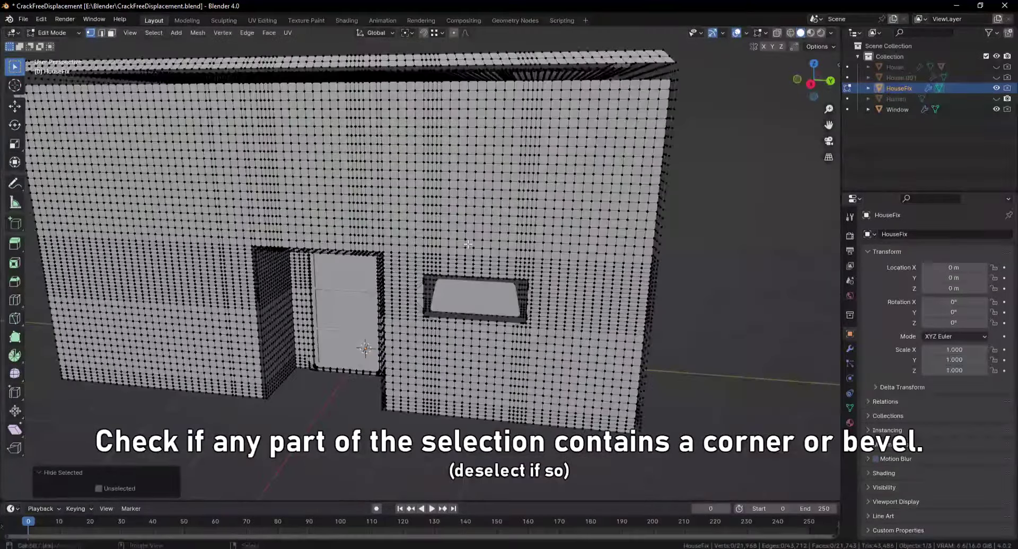
Step: Select all the remaining visible flat wall geometry
{"action": "key", "text": "l"}
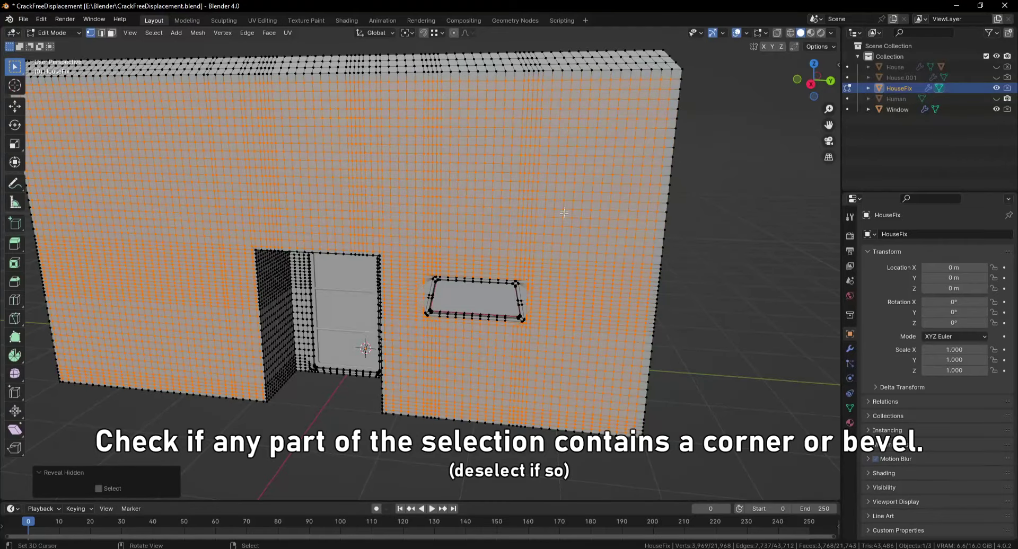
{"action": "middle_click_drag", "start_coordinate": [492, 300], "coordinate": [476, 200]}
{"action": "scroll", "coordinate": [481, 254], "scroll_direction": "up", "scroll_amount": 5}
{"action": "scroll", "coordinate": [481, 254], "scroll_direction": "down", "scroll_amount": 3}
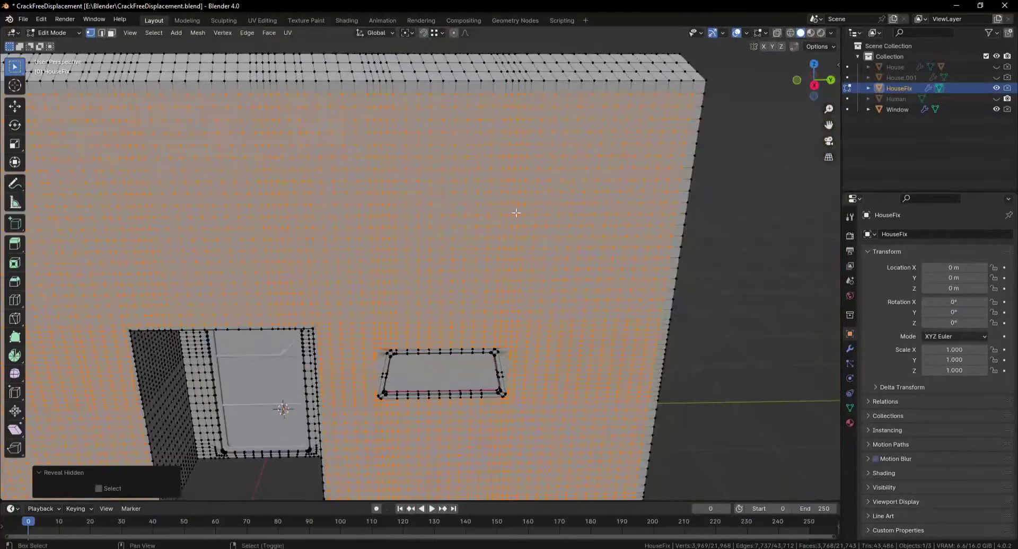
{"action": "middle_click_drag", "start_coordinate": [475, 200], "coordinate": [540, 222]}
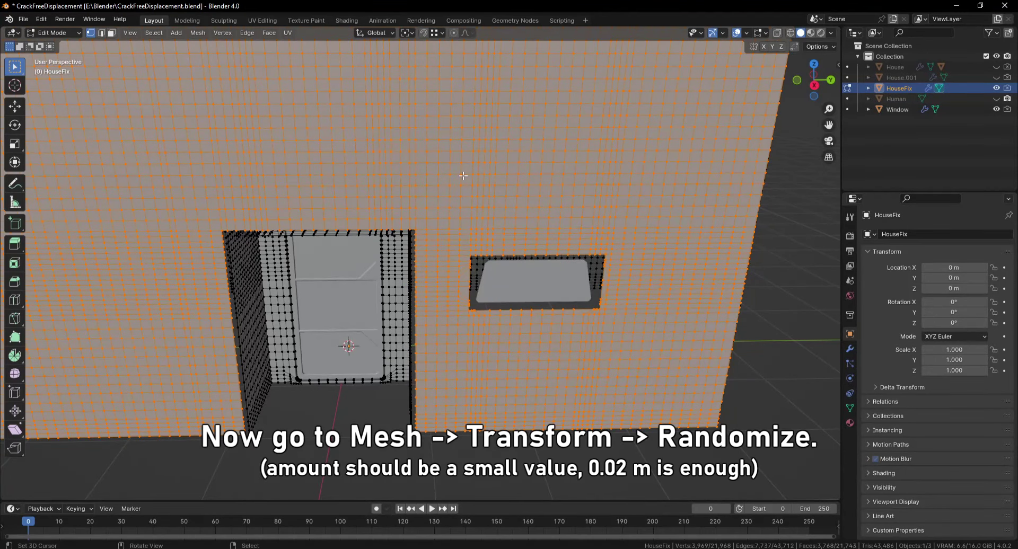
Step: Randomize the selected front-wall vertices by 0.02 m, then check the bumpy surface in Object Mode
{"action": "left_click", "coordinate": [203, 30]}
{"action": "mouse_move", "coordinate": [218, 46]}
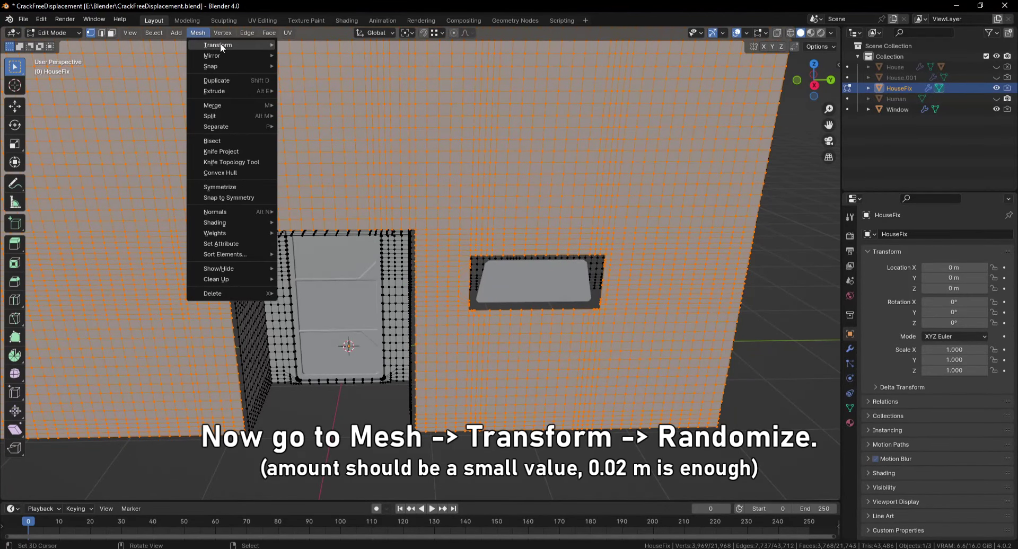
{"action": "left_click", "coordinate": [338, 133]}
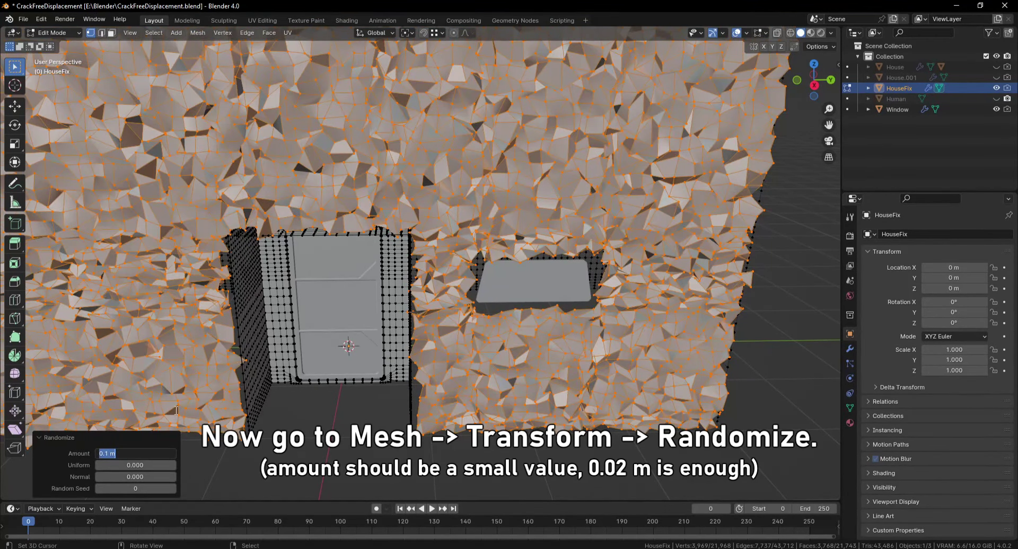
{"action": "type", "text": "2"}
{"action": "key", "text": "Return"}
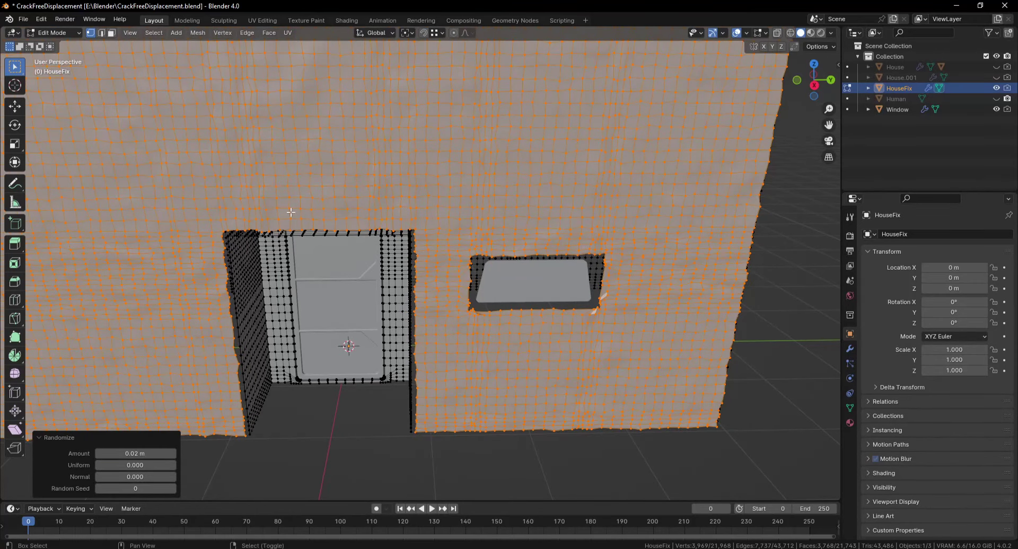
{"action": "middle_click_drag", "start_coordinate": [292, 212], "coordinate": [346, 255]}
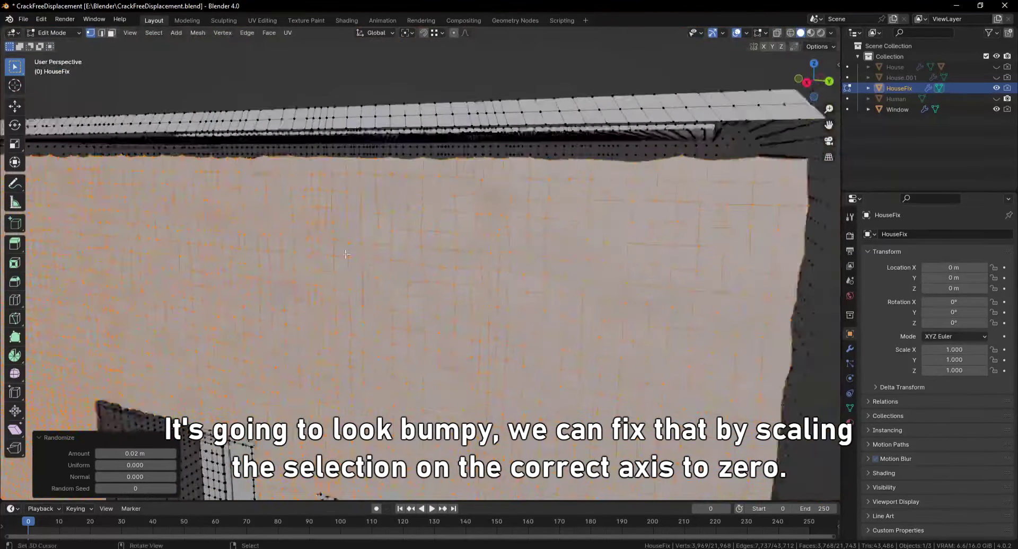
{"action": "scroll", "coordinate": [396, 266], "scroll_direction": "up", "scroll_amount": 3}
{"action": "middle_click_drag", "start_coordinate": [457, 291], "coordinate": [428, 301]}
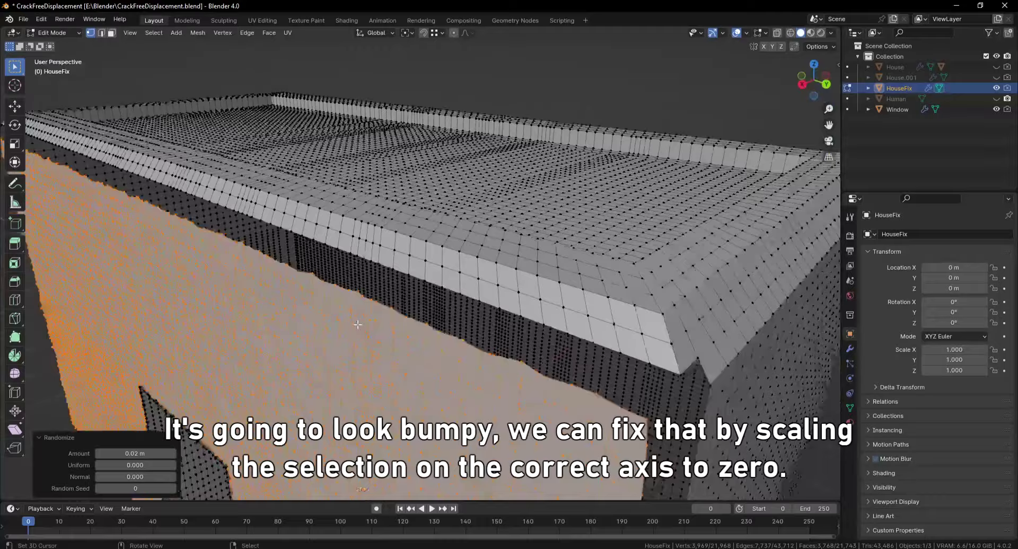
{"action": "key", "text": "Tab"}
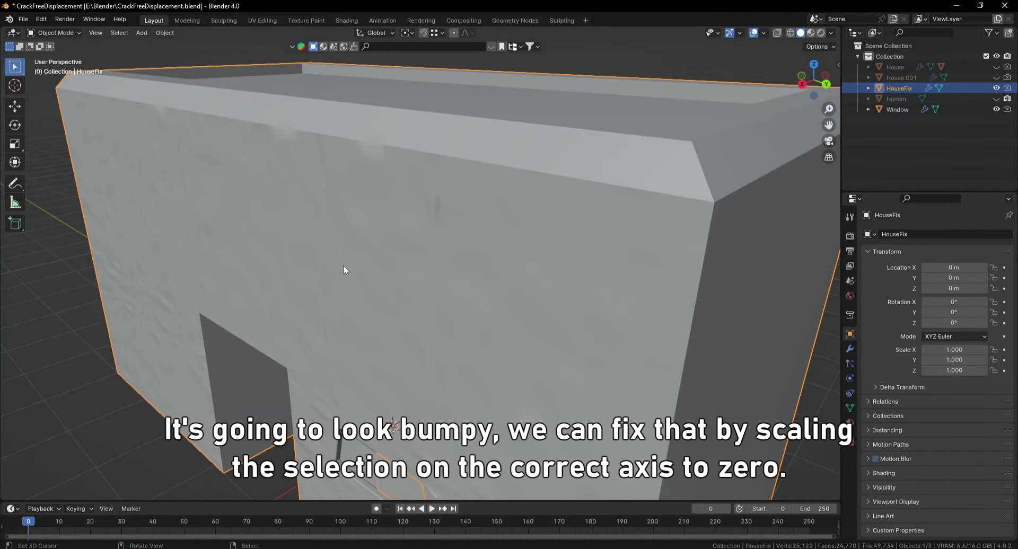
Step: Reveal hidden geometry, shift the front wall -0.000093 m along X to sit flush, and save
{"action": "key", "text": "Tab"}
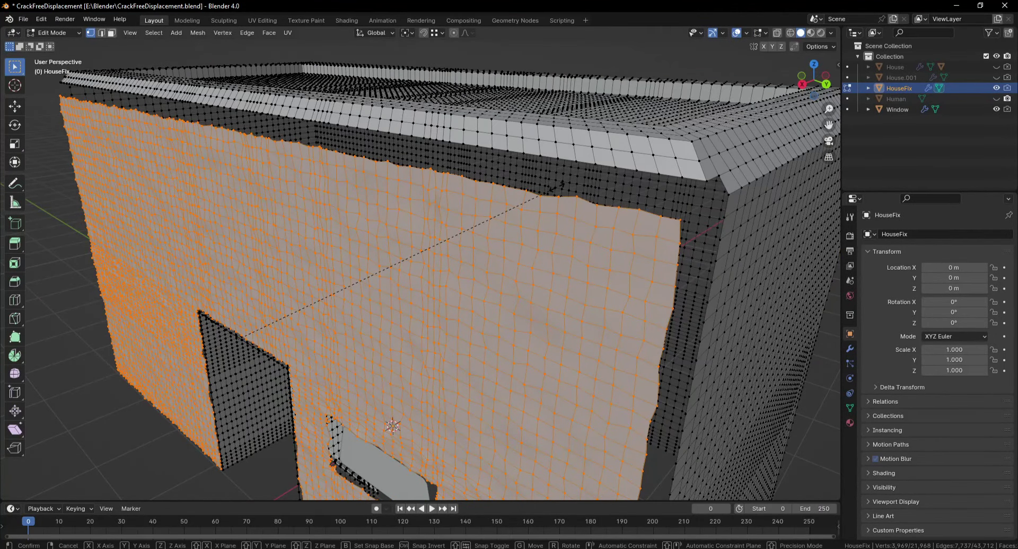
{"action": "key", "text": "alt+h"}
{"action": "scroll", "coordinate": [524, 235], "scroll_direction": "up", "scroll_amount": 5}
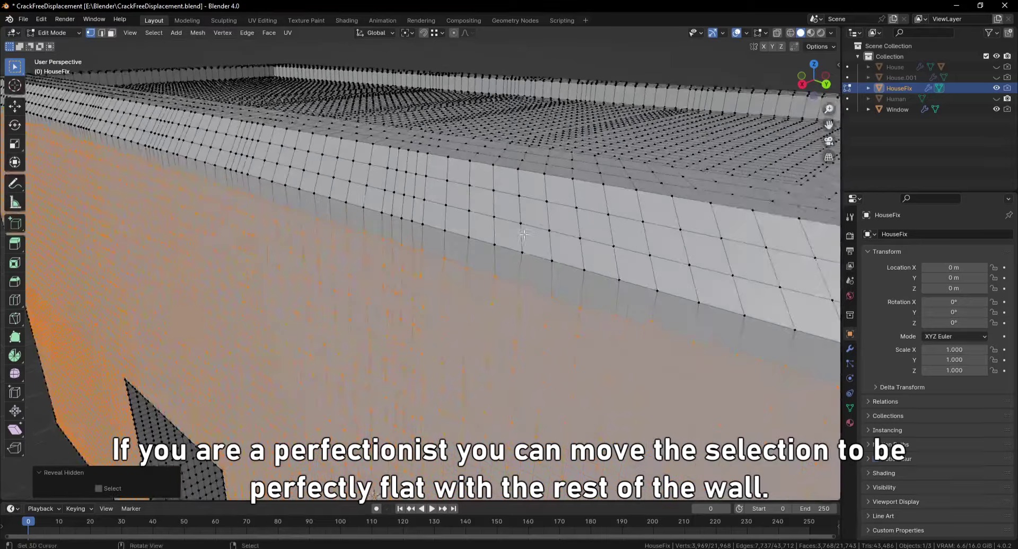
{"action": "left_click", "coordinate": [584, 270]}
{"action": "scroll", "coordinate": [584, 270], "scroll_direction": "down", "scroll_amount": 8}
{"action": "key", "text": "ctrl+s"}
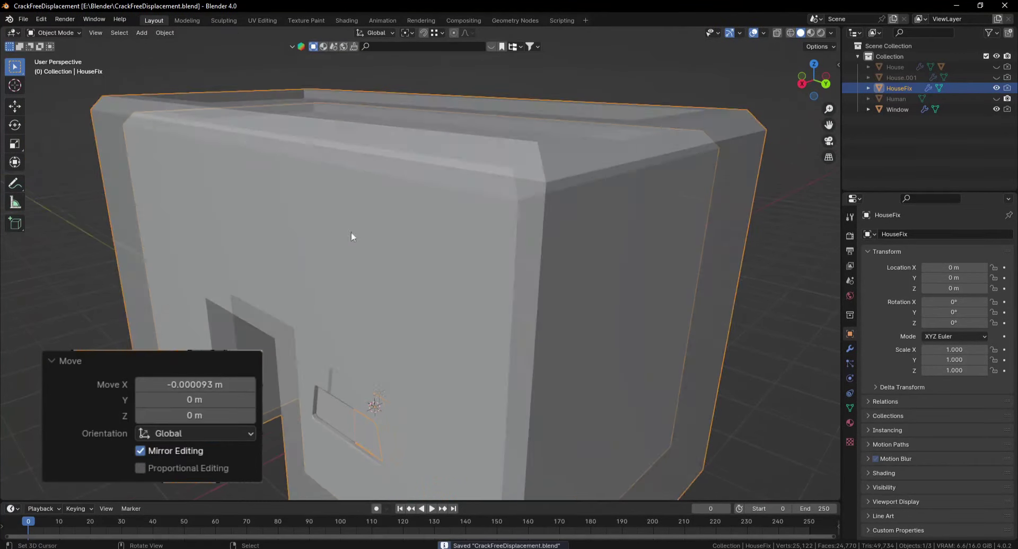
Step: Clear the wall selection and look at the roof corner
{"action": "mouse_move", "coordinate": [403, 237]}
{"action": "middle_mouse_down"}
{"action": "mouse_move", "coordinate": [465, 261]}
{"action": "mouse_move", "coordinate": [437, 231]}
{"action": "middle_mouse_up"}
{"action": "scroll", "coordinate": [452, 176], "scroll_direction": "up", "scroll_amount": 6}
{"action": "key", "text": "alt+a"}
{"action": "scroll", "coordinate": [445, 276], "scroll_direction": "down", "scroll_amount": 5}
{"action": "scroll", "coordinate": [437, 230], "scroll_direction": "up", "scroll_amount": 5}
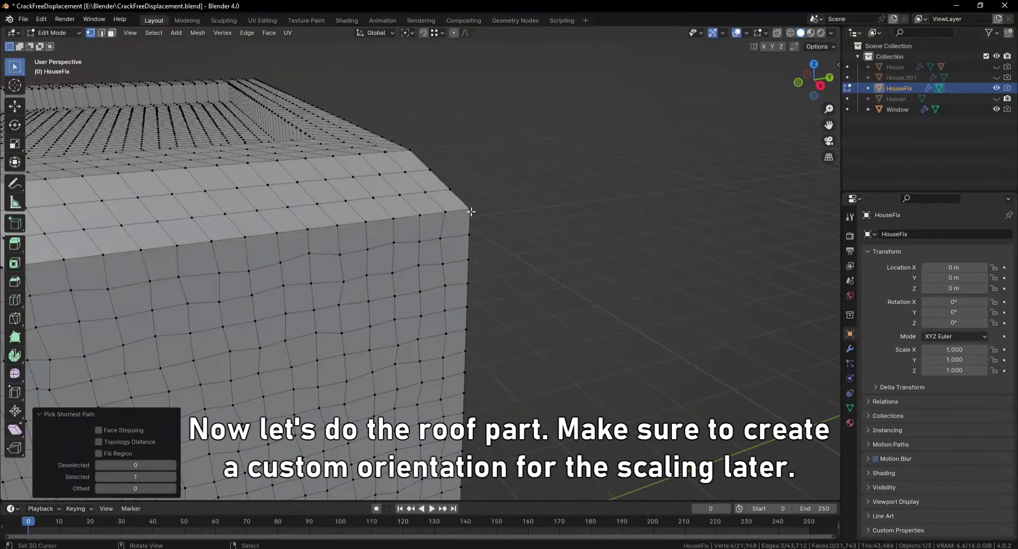
Step: Create custom orientation Face.002 from the roof rim band and isolate that band
{"action": "scroll", "coordinate": [408, 152], "scroll_direction": "down", "scroll_amount": 3}
{"action": "middle_click_drag", "start_coordinate": [407, 152], "coordinate": [419, 282]}
{"action": "key", "text": "h"}
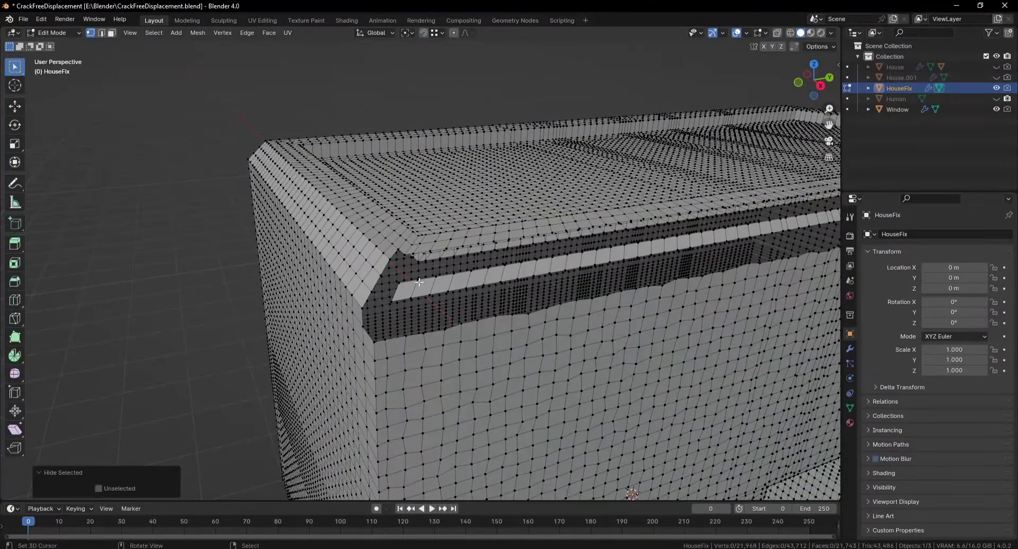
{"action": "left_click", "coordinate": [422, 67]}
{"action": "scroll", "coordinate": [517, 318], "scroll_direction": "up", "scroll_amount": 3}
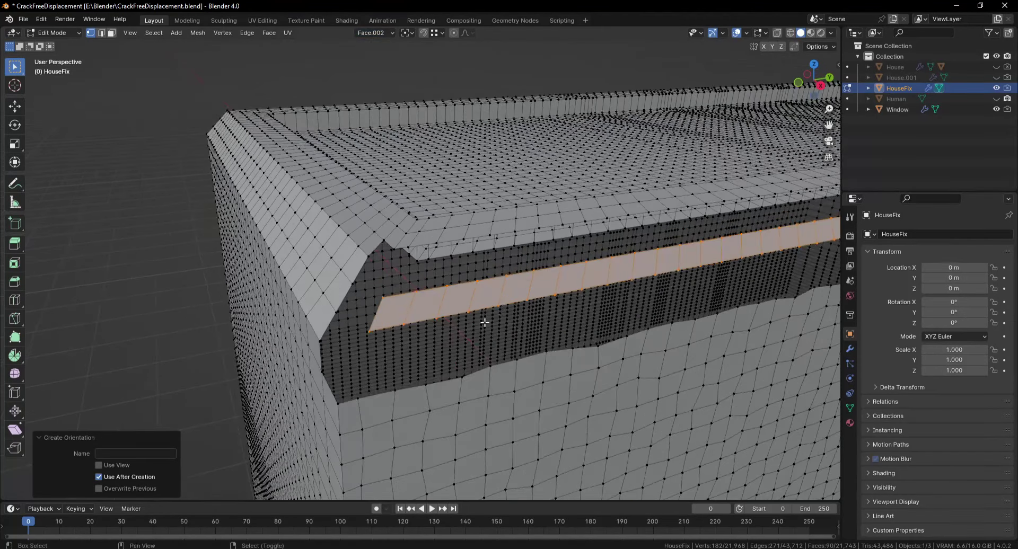
{"action": "scroll", "coordinate": [519, 273], "scroll_direction": "up", "scroll_amount": 2}
{"action": "key", "text": "alt+h"}
{"action": "key", "text": "shift+h"}
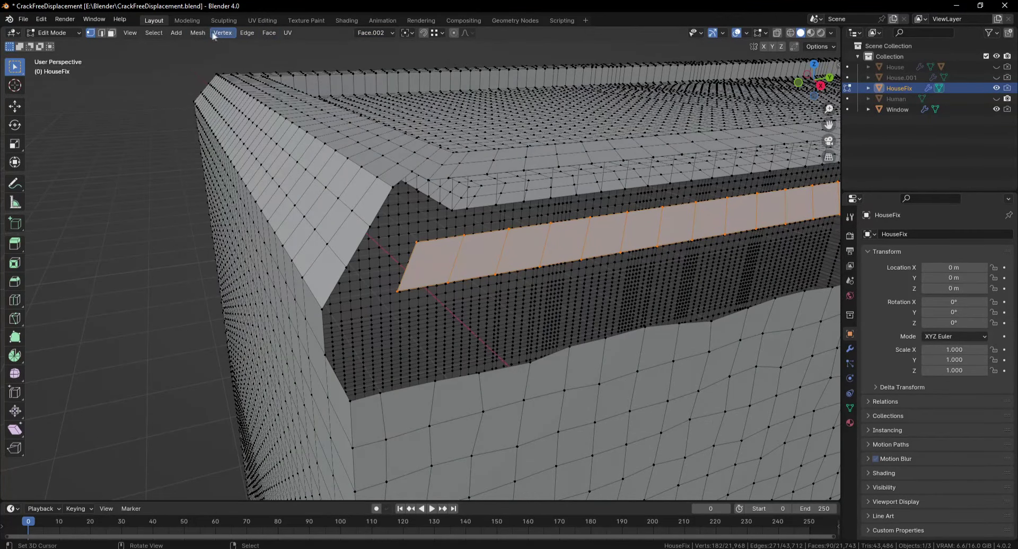
Step: Randomize the roof rim band into a jagged shape, reveal all geometry, and save
{"action": "left_click", "coordinate": [197, 33]}
{"action": "mouse_move", "coordinate": [330, 88]}
{"action": "left_click", "coordinate": [320, 133]}
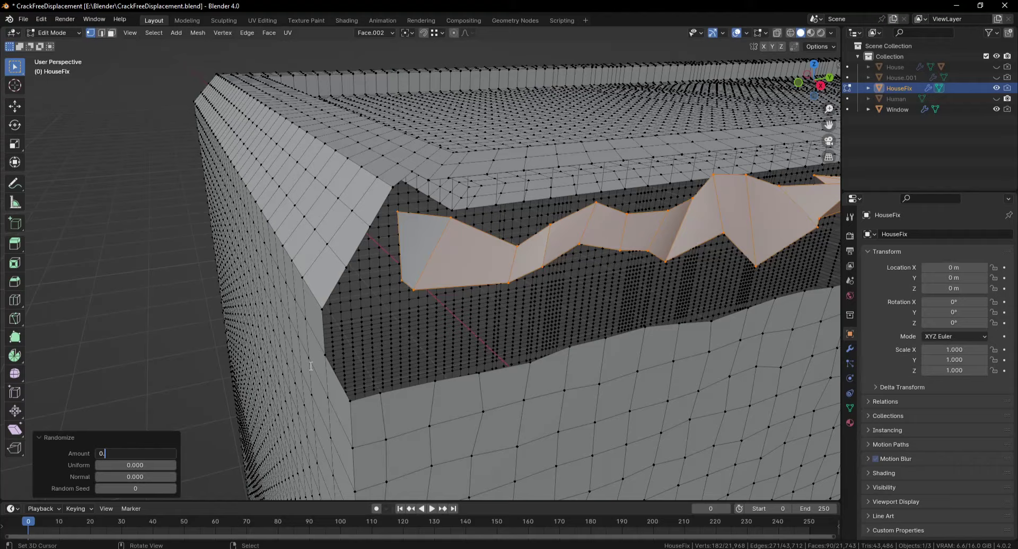
{"action": "key", "text": "Escape"}
{"action": "key", "text": "alt+h"}
{"action": "scroll", "coordinate": [530, 285], "scroll_direction": "up", "scroll_amount": 4}
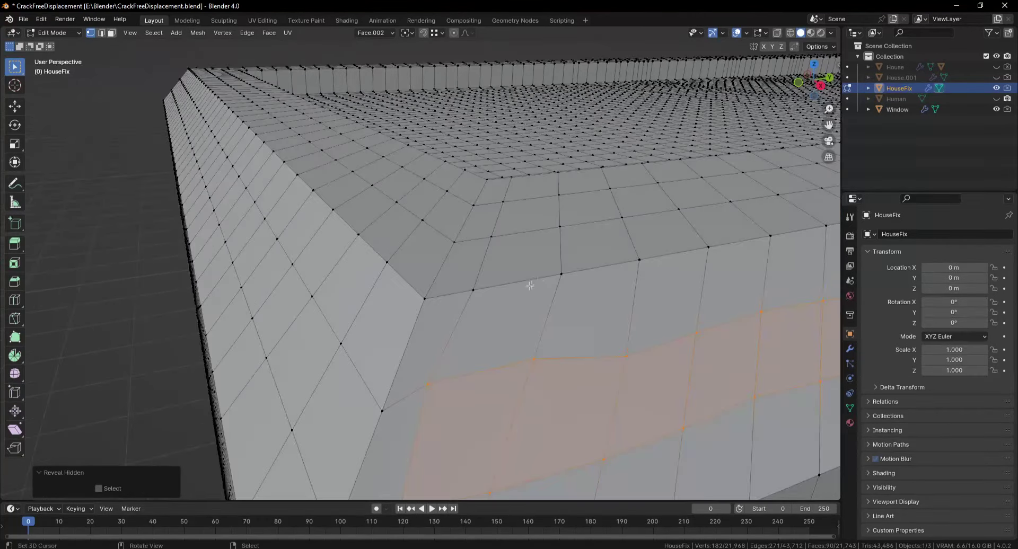
{"action": "key", "text": "ctrl+s"}
{"action": "scroll", "coordinate": [562, 272], "scroll_direction": "down", "scroll_amount": 4}
{"action": "scroll", "coordinate": [561, 272], "scroll_direction": "down", "scroll_amount": 3}
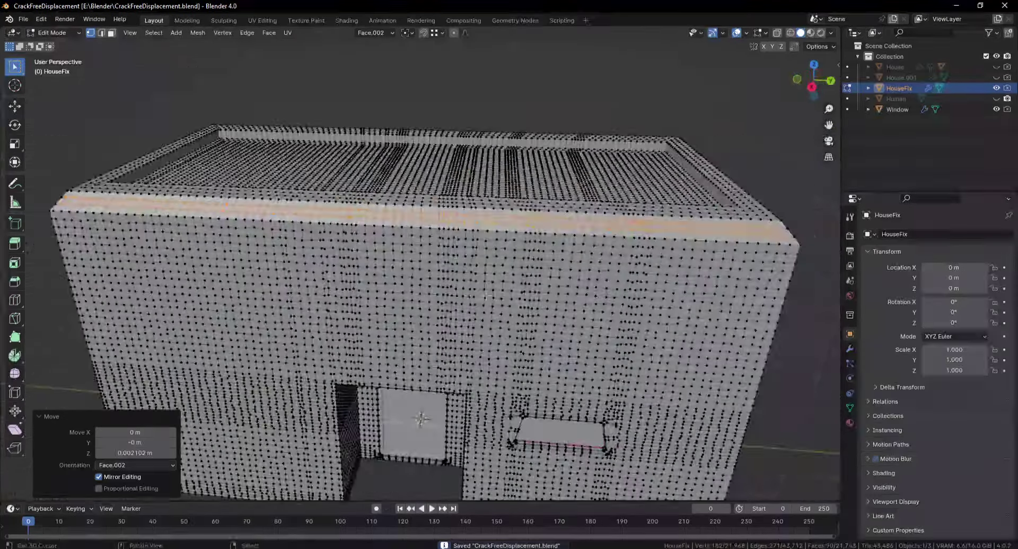
{"action": "mouse_move", "coordinate": [530, 297]}
{"action": "middle_mouse_down"}
{"action": "mouse_move", "coordinate": [432, 334]}
{"action": "mouse_move", "coordinate": [474, 334]}
{"action": "middle_mouse_up"}
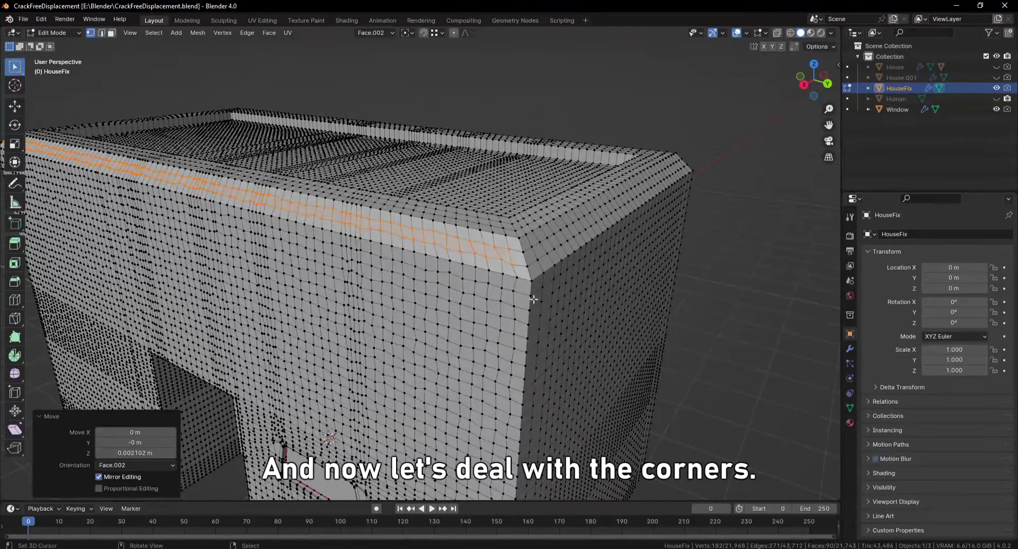
Step: Give the vertical roof corner edge loop a single-segment bevel
{"action": "scroll", "coordinate": [534, 299], "scroll_direction": "down", "scroll_amount": 3}
{"action": "mouse_move", "coordinate": [533, 300]}
{"action": "middle_mouse_down"}
{"action": "mouse_move", "coordinate": [424, 307]}
{"action": "mouse_move", "coordinate": [529, 357]}
{"action": "middle_mouse_up"}
{"action": "key", "text": "2"}
{"action": "left_click", "coordinate": [501, 371], "text": "alt"}
{"action": "scroll", "coordinate": [530, 357], "scroll_direction": "up", "scroll_amount": 3}
{"action": "scroll", "coordinate": [546, 319], "scroll_direction": "up", "scroll_amount": 3}
{"action": "scroll", "coordinate": [562, 284], "scroll_direction": "up", "scroll_amount": 3}
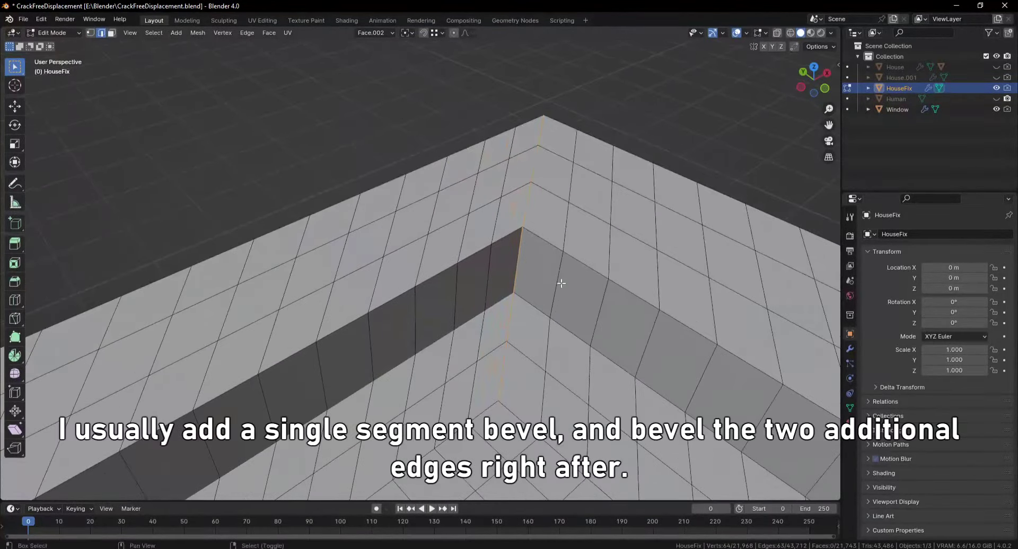
{"action": "scroll", "coordinate": [561, 283], "scroll_direction": "up", "scroll_amount": 2}
{"action": "scroll", "coordinate": [482, 290], "scroll_direction": "up", "scroll_amount": 2}
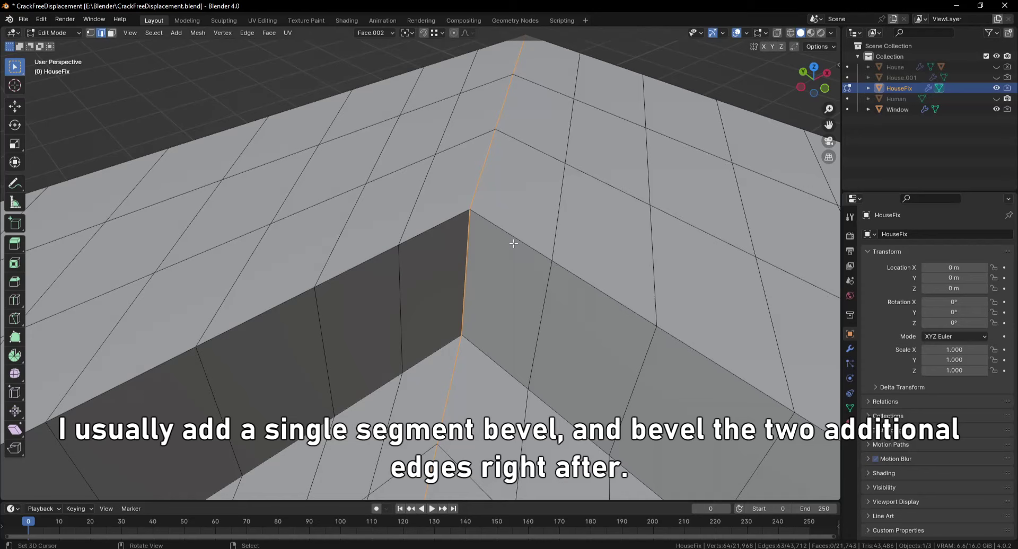
{"action": "left_click", "coordinate": [540, 224]}
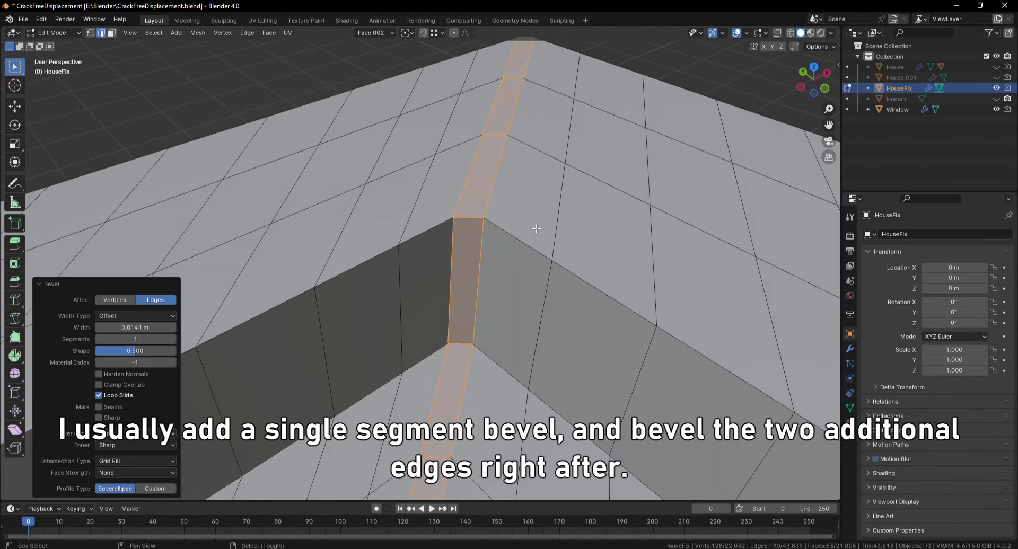
Step: Bevel the two side edges of the new corner bevel
{"action": "left_click", "coordinate": [485, 198], "text": "alt"}
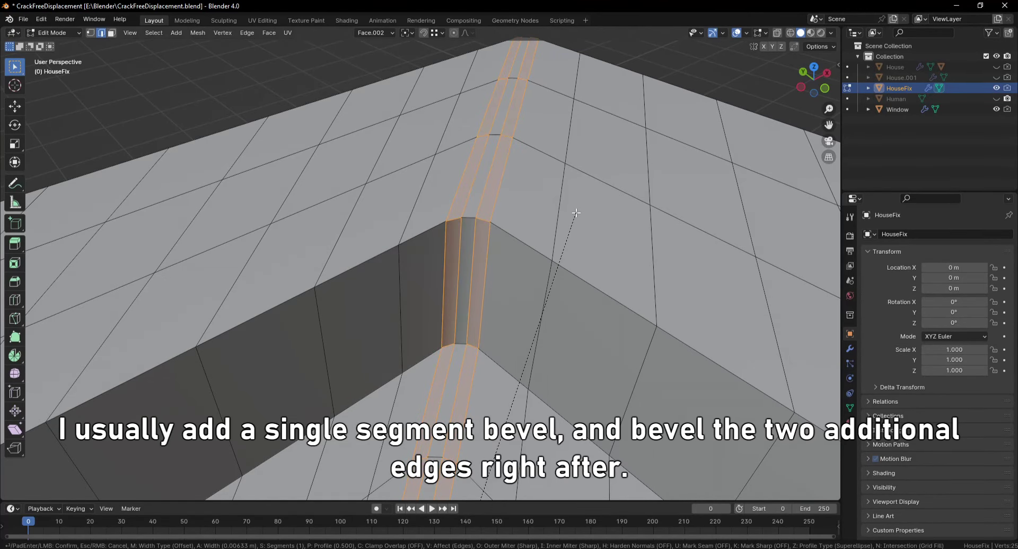
{"action": "left_click", "coordinate": [516, 227]}
{"action": "scroll", "coordinate": [516, 227], "scroll_direction": "down", "scroll_amount": 5}
{"action": "middle_click_drag", "start_coordinate": [516, 227], "coordinate": [449, 367]}
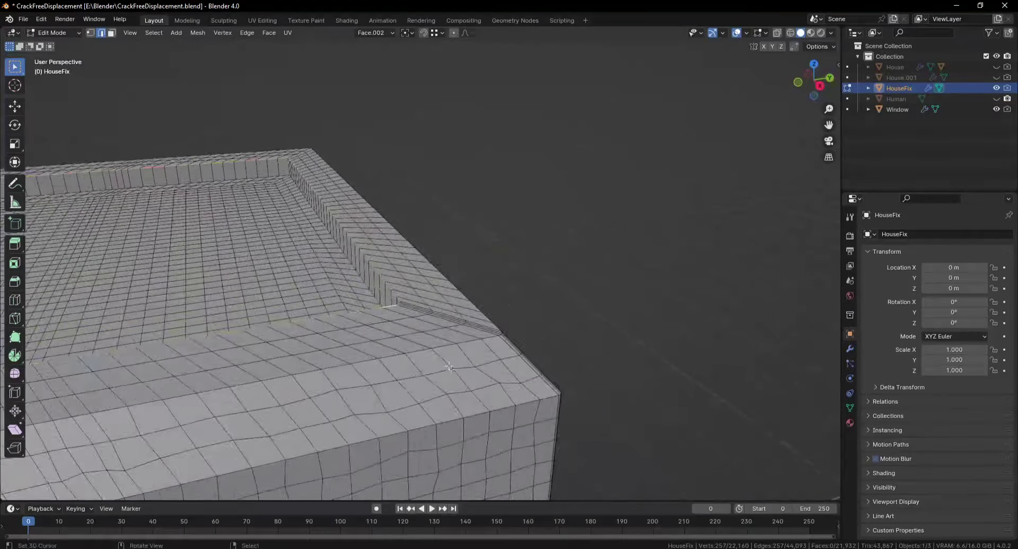
{"action": "scroll", "coordinate": [449, 366], "scroll_direction": "up", "scroll_amount": 2}
{"action": "scroll", "coordinate": [466, 344], "scroll_direction": "up", "scroll_amount": 3}
{"action": "scroll", "coordinate": [503, 313], "scroll_direction": "up", "scroll_amount": 4}
Step: Bevel the roof rim edges and the inner rim corner edges
{"action": "key", "text": "ctrl+b"}
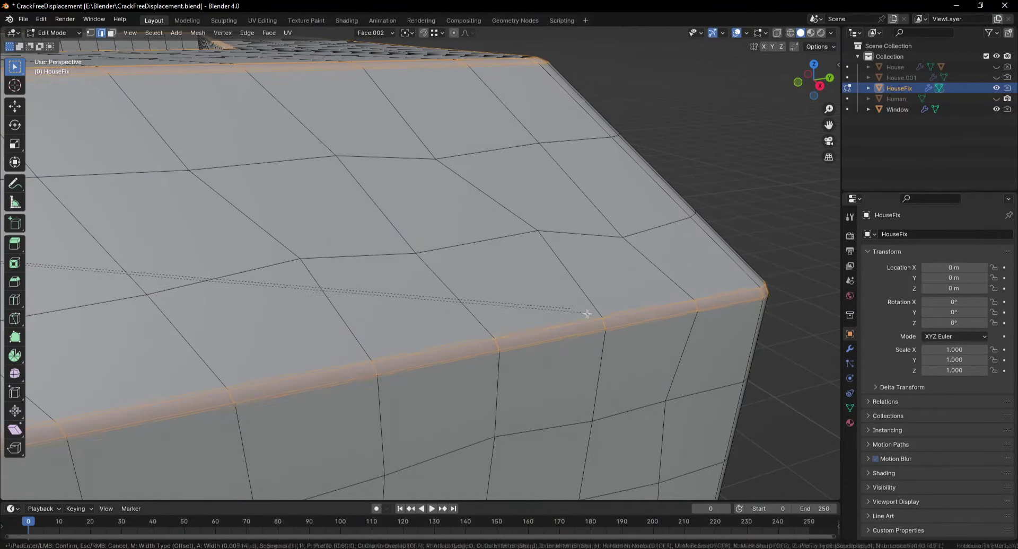
{"action": "left_click", "coordinate": [589, 315]}
{"action": "scroll", "coordinate": [575, 345], "scroll_direction": "down", "scroll_amount": 5}
{"action": "middle_click_drag", "start_coordinate": [525, 393], "coordinate": [467, 249]}
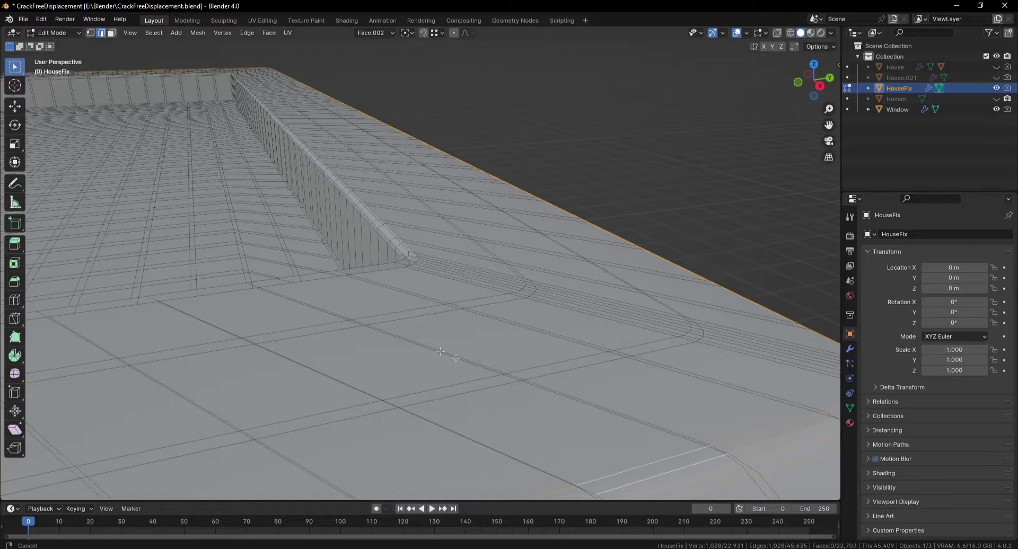
{"action": "scroll", "coordinate": [466, 249], "scroll_direction": "up", "scroll_amount": 2}
{"action": "key", "text": "ctrl+b"}
{"action": "left_click", "coordinate": [559, 298]}
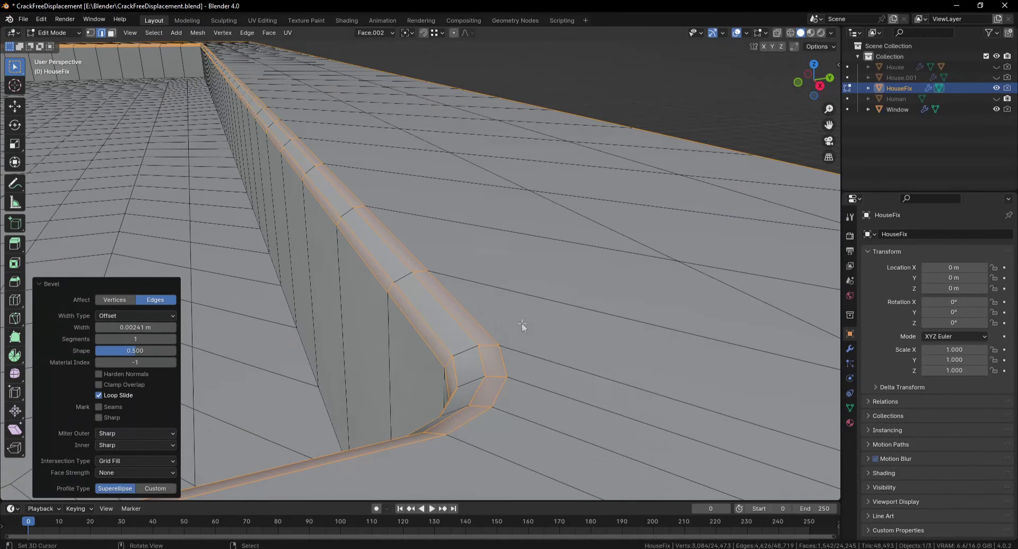
Step: Shade the HouseFix mesh smooth in Object Mode and save the file
{"action": "key", "text": "Tab"}
{"action": "scroll", "coordinate": [503, 331], "scroll_direction": "down", "scroll_amount": 5}
{"action": "right_click", "coordinate": [466, 313]}
{"action": "left_click", "coordinate": [461, 301]}
{"action": "middle_click_drag", "start_coordinate": [479, 363], "coordinate": [525, 257]}
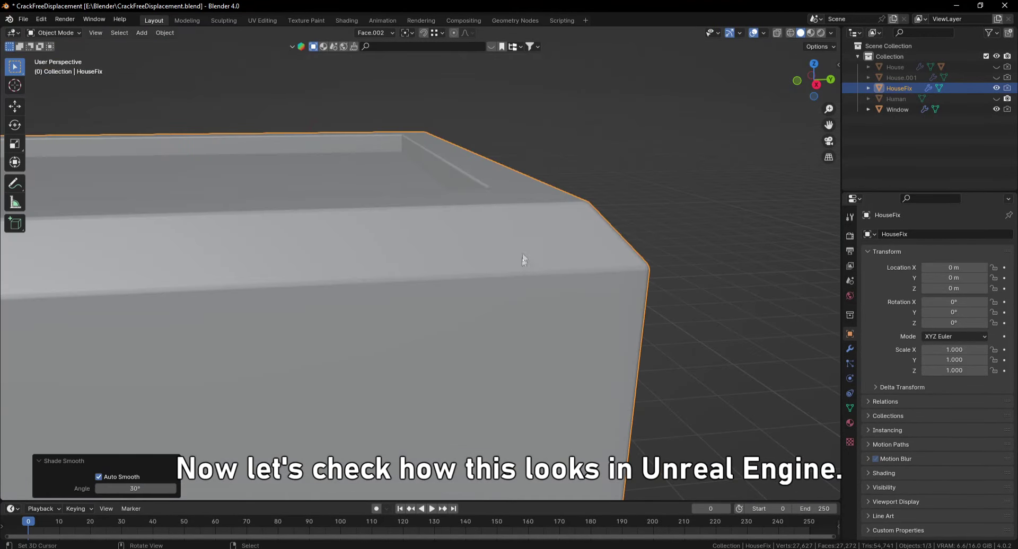
{"action": "key", "text": "ctrl+s"}
{"action": "scroll", "coordinate": [493, 304], "scroll_direction": "up", "scroll_amount": 3}
Step: Export the house as FBX and import it into Unreal Engine
{"action": "key", "text": "Tab"}
{"action": "middle_click_drag", "start_coordinate": [493, 304], "coordinate": [563, 232]}
{"action": "scroll", "coordinate": [563, 232], "scroll_direction": "down", "scroll_amount": 4}
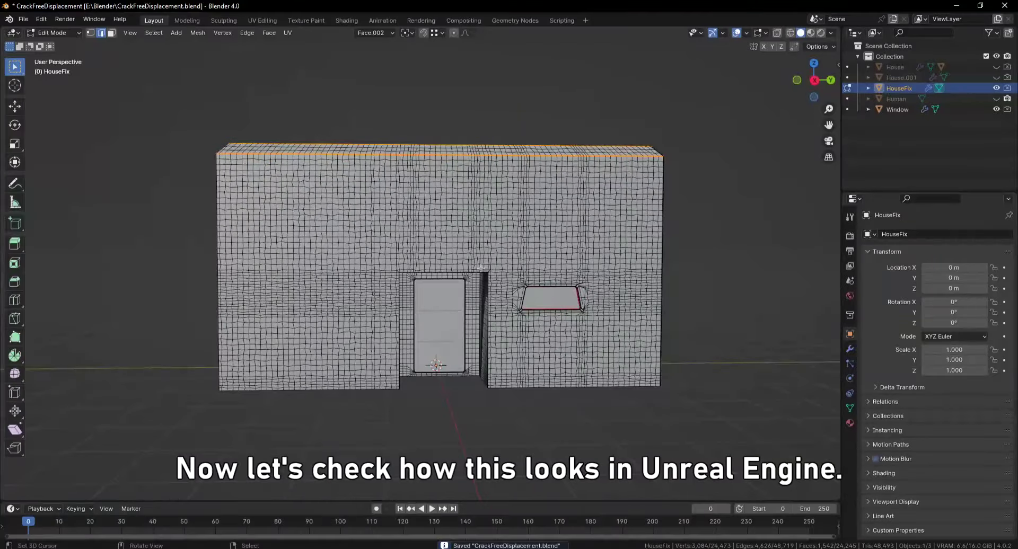
{"action": "key", "text": "Tab"}
{"action": "left_click", "coordinate": [23, 19]}
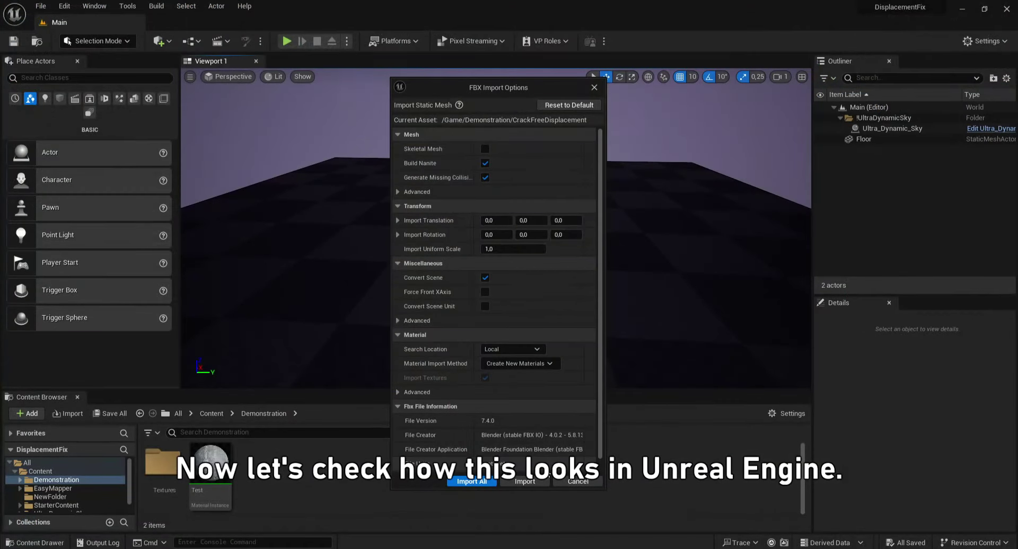
{"action": "left_click", "coordinate": [525, 482]}
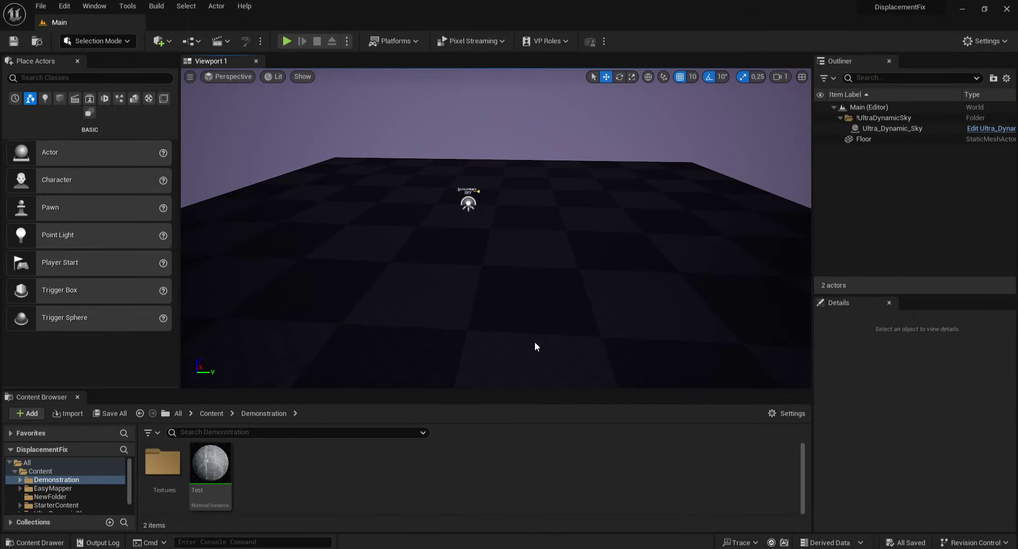
Step: Place the CrackFreeDisplacement mesh into the level and select it
{"action": "left_click_drag", "start_coordinate": [481, 237], "coordinate": [542, 258]}
{"action": "key", "text": "e"}
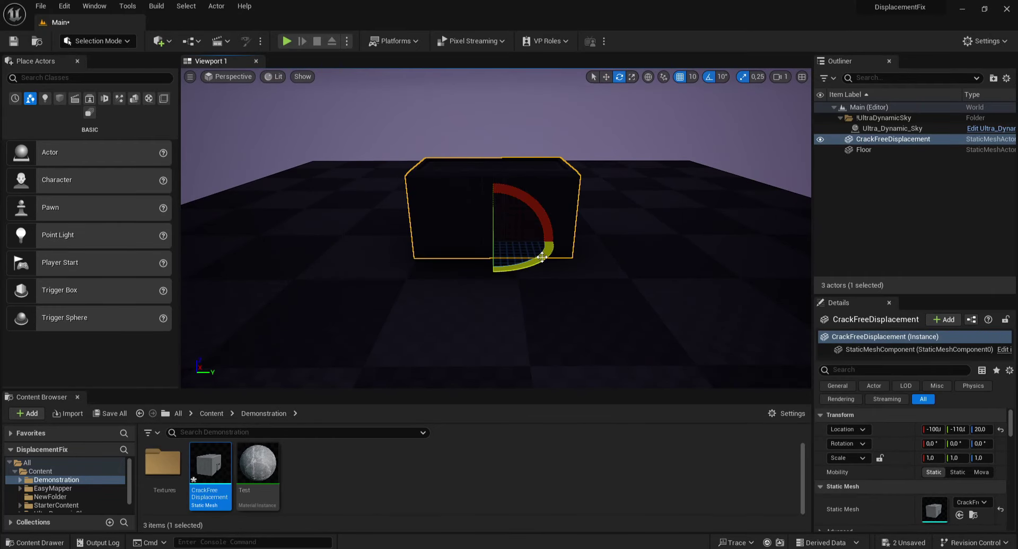
{"action": "key", "text": "Escape"}
{"action": "scroll", "coordinate": [496, 228], "scroll_direction": "up", "scroll_amount": 5}
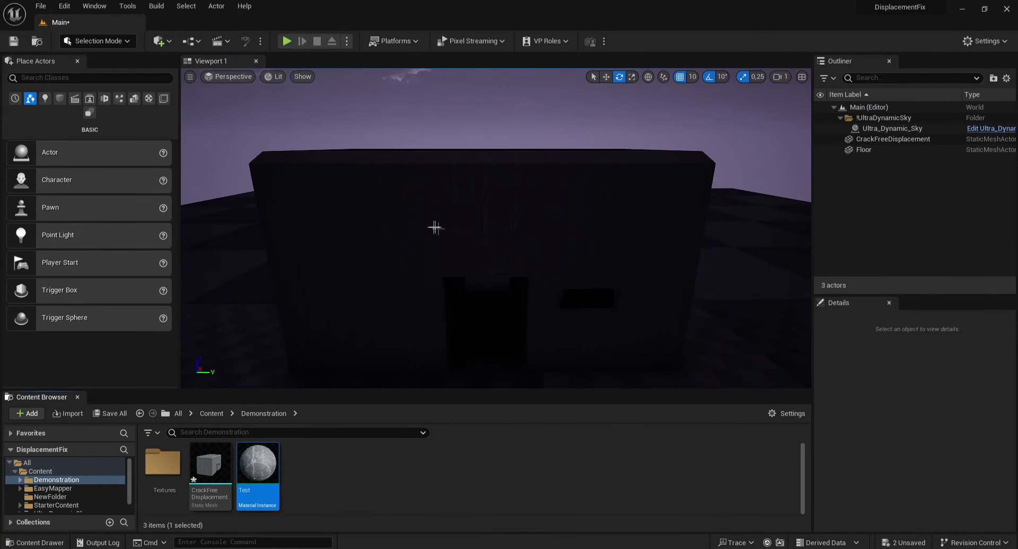
{"action": "left_click", "coordinate": [435, 228]}
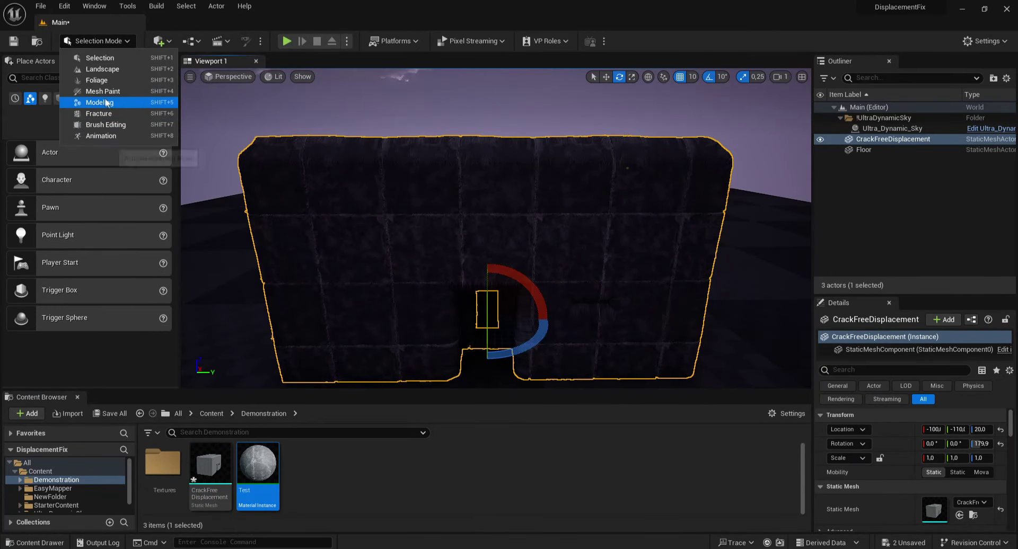
Step: Start Paint Vertex Colors in Modeling Mode and set the paint colour to black
{"action": "left_click", "coordinate": [106, 102]}
{"action": "left_click", "coordinate": [17, 339]}
{"action": "left_click", "coordinate": [141, 187]}
{"action": "left_click", "coordinate": [124, 122]}
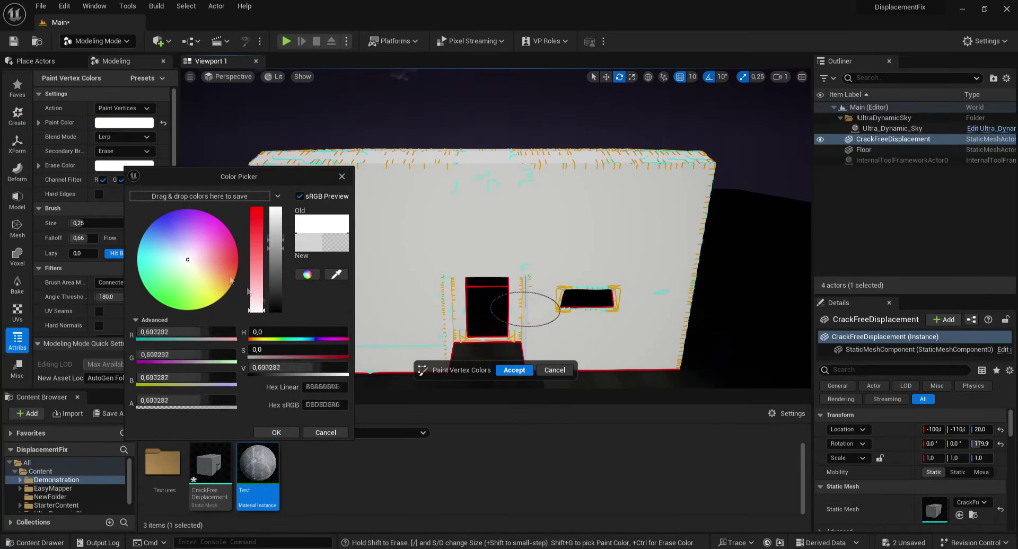
{"action": "left_click", "coordinate": [276, 432]}
Step: Turn off the blue channel filter, show the original material, and accept the black paint
{"action": "scroll", "coordinate": [106, 212], "scroll_direction": "down", "scroll_amount": 2}
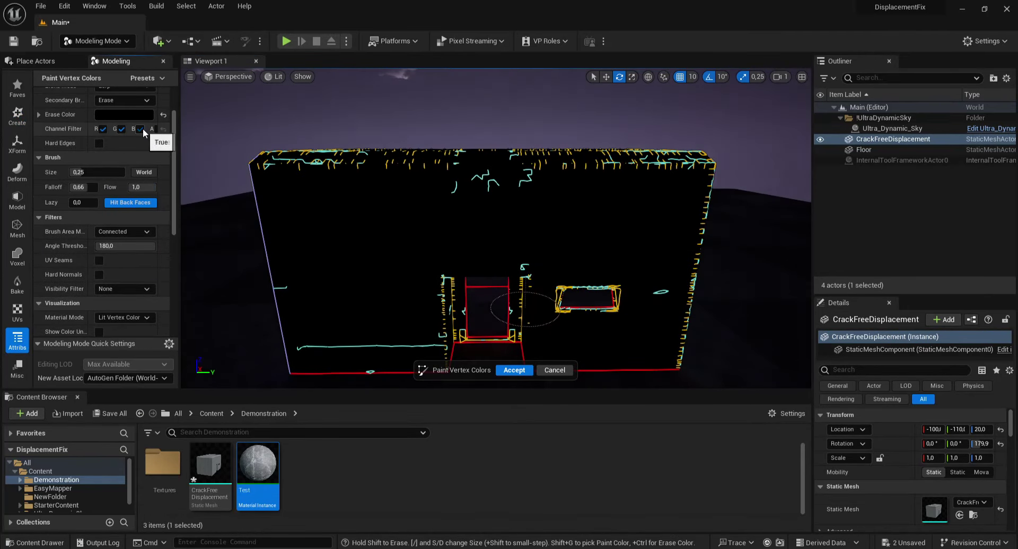
{"action": "left_click", "coordinate": [141, 130]}
{"action": "left_click", "coordinate": [123, 349]}
{"action": "scroll", "coordinate": [125, 339], "scroll_direction": "down", "scroll_amount": 2}
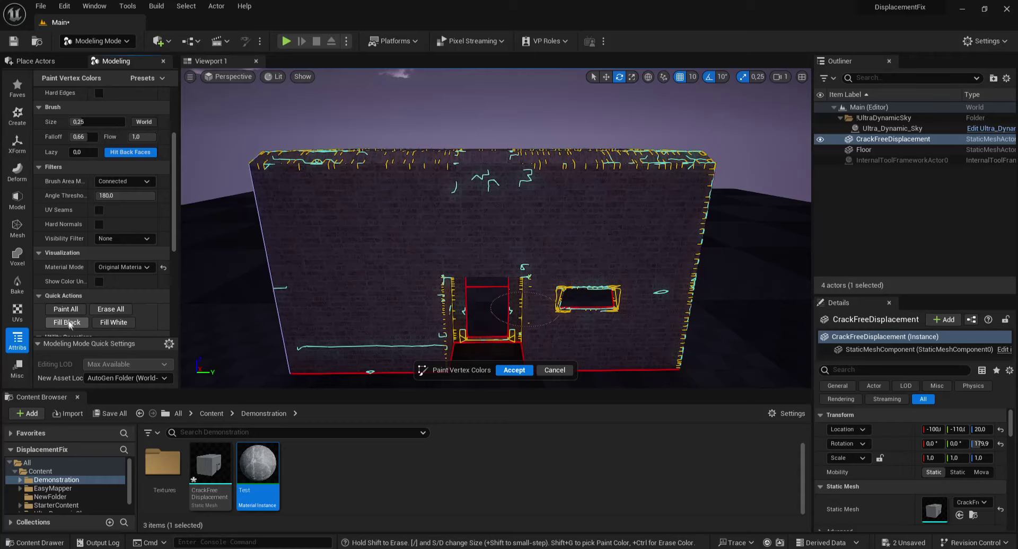
{"action": "left_click", "coordinate": [513, 370]}
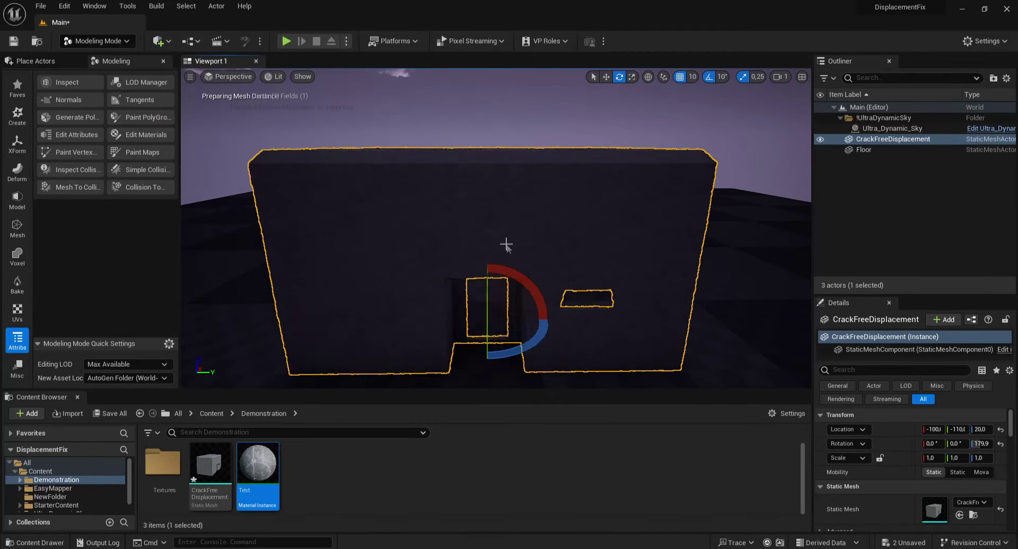
Step: Fly the camera close to the displaced house wall to check for cracks
{"action": "right_click_drag", "start_coordinate": [506, 245], "coordinate": [296, 308]}
{"action": "scroll", "coordinate": [295, 308], "scroll_direction": "down", "scroll_amount": 1}
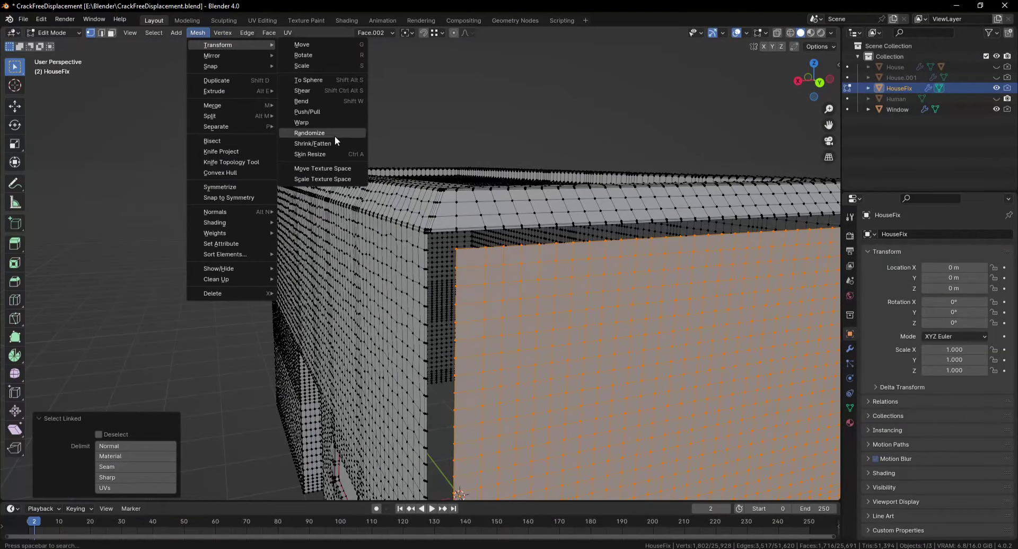
Step: Randomize the doorway edge band's vertices and hide them
{"action": "left_click", "coordinate": [335, 136]}
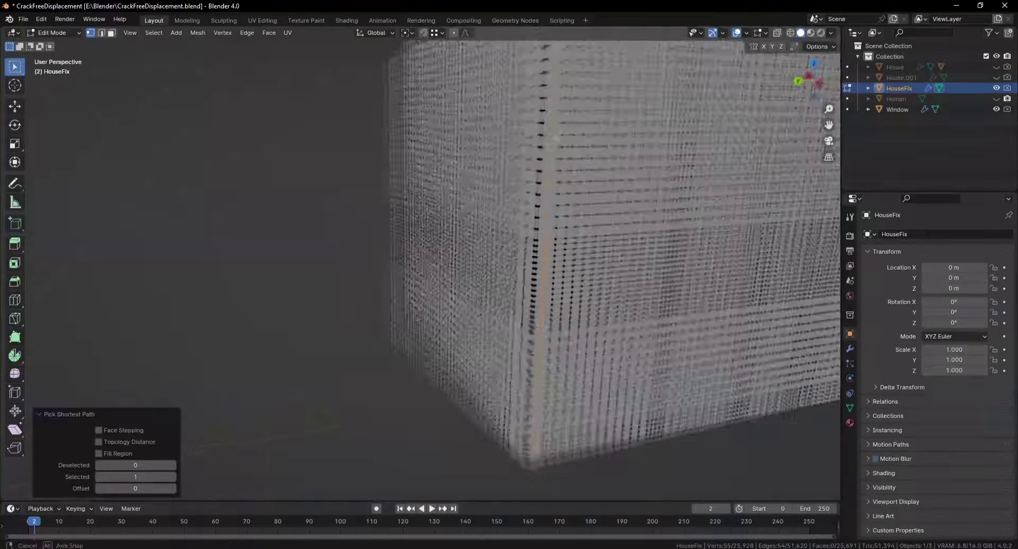
{"action": "middle_click_drag", "start_coordinate": [530, 159], "coordinate": [549, 121]}
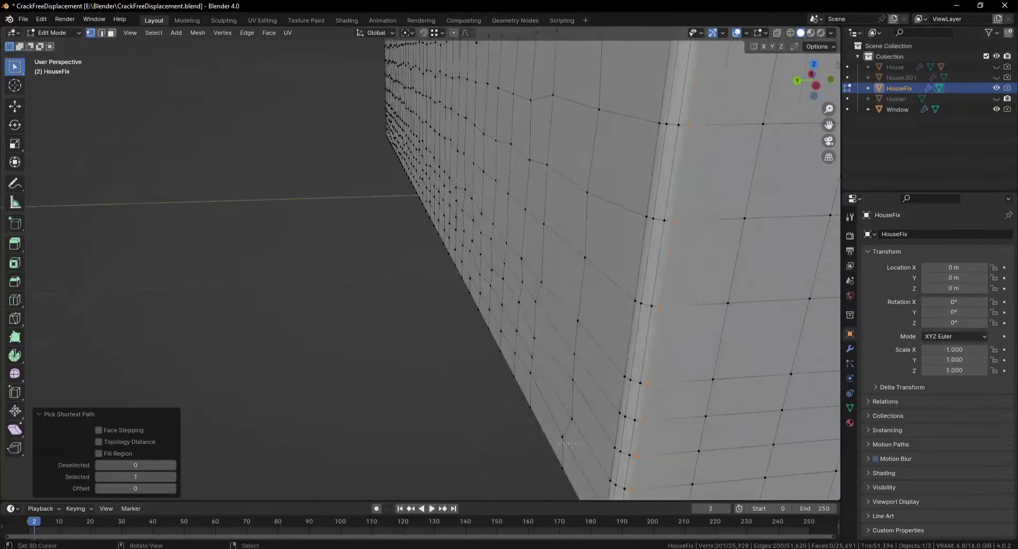
{"action": "key", "text": "h"}
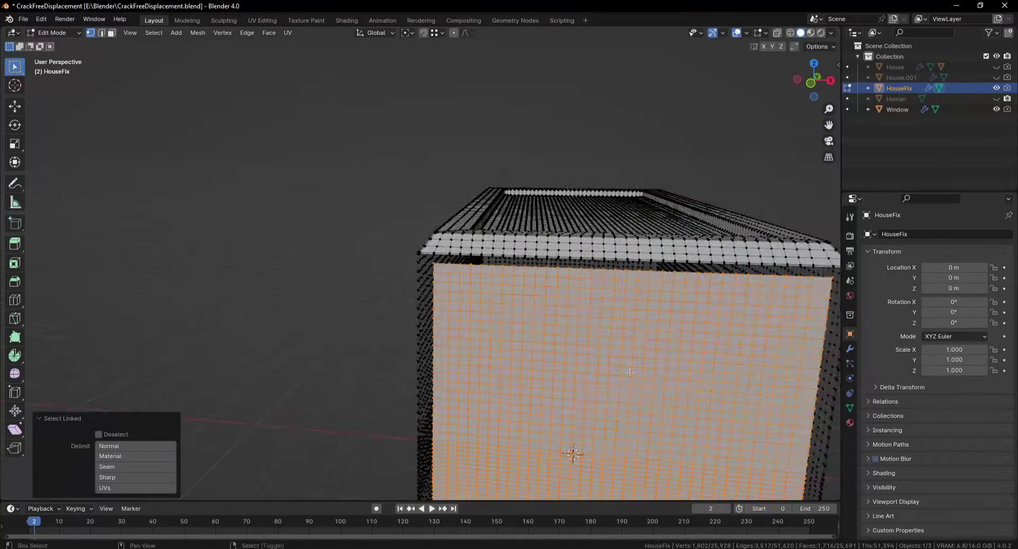
{"action": "left_click", "coordinate": [198, 33]}
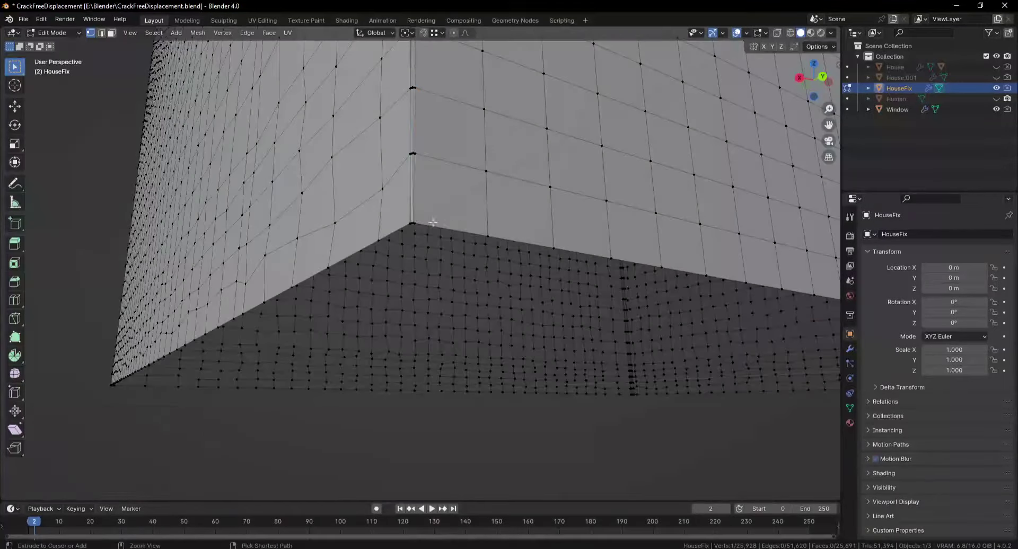
Step: Select the wall-corner vertex path and its linked geometry, nudge it slightly, and save
{"action": "left_click", "coordinate": [503, 269], "text": "ctrl"}
{"action": "middle_click_drag", "start_coordinate": [509, 271], "coordinate": [550, 118]}
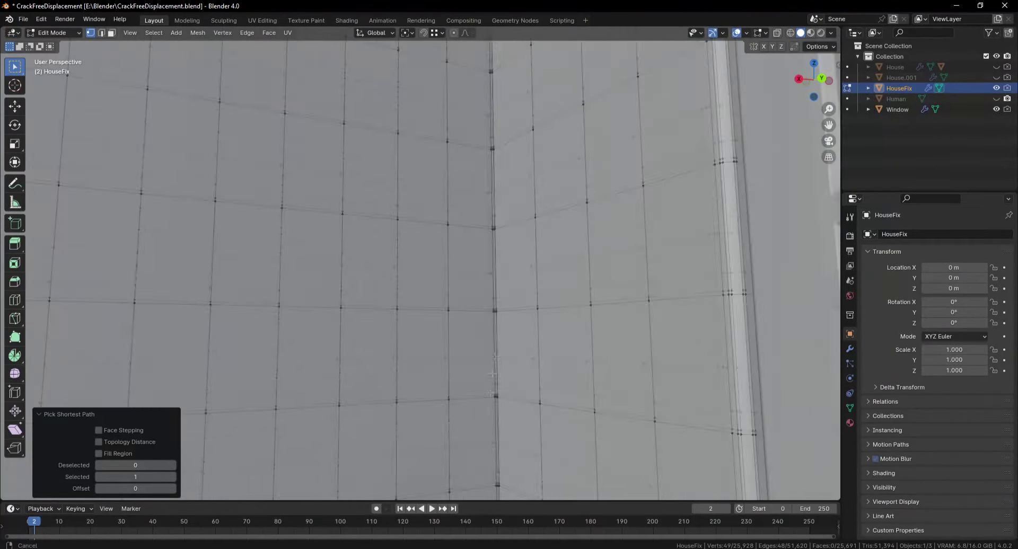
{"action": "key", "text": "l"}
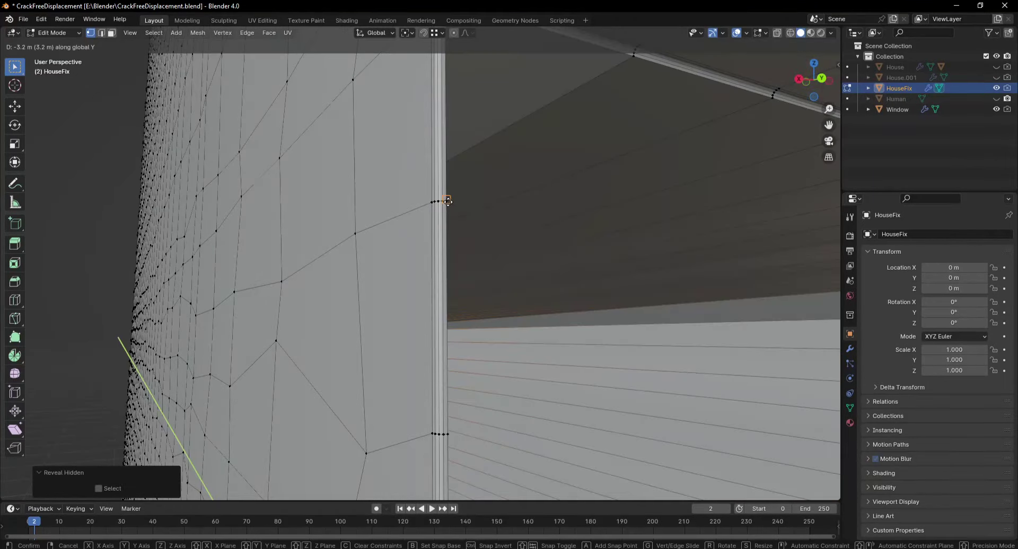
{"action": "left_click", "coordinate": [447, 201]}
{"action": "middle_click_drag", "start_coordinate": [447, 201], "coordinate": [534, 210]}
{"action": "key", "text": "ctrl+s"}
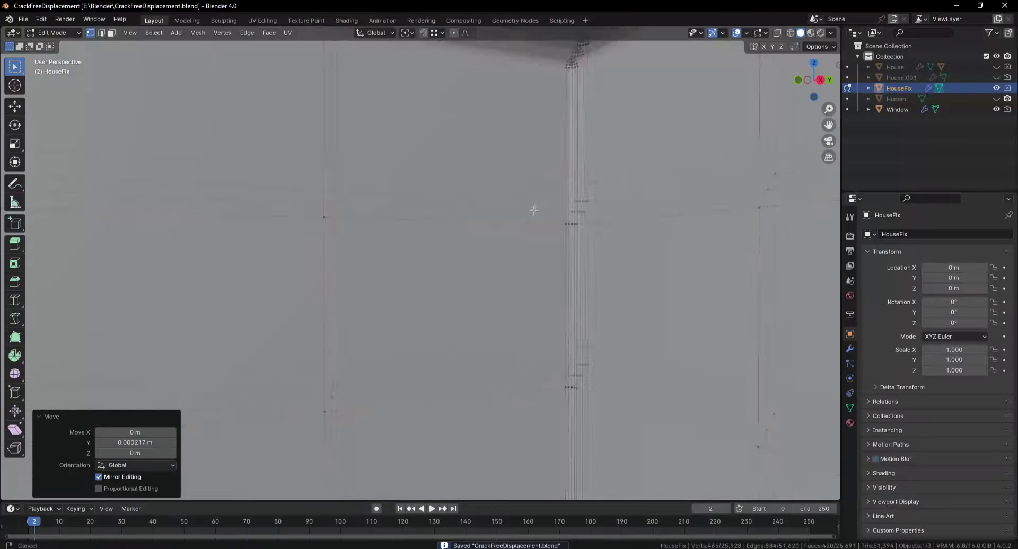
Step: Select another path of edge vertices and a single corner vertex on the wall
{"action": "mouse_move", "coordinate": [615, 90]}
{"action": "middle_mouse_down"}
{"action": "mouse_move", "coordinate": [486, 350]}
{"action": "mouse_move", "coordinate": [771, 358]}
{"action": "middle_mouse_up"}
{"action": "left_click", "coordinate": [486, 350], "text": "ctrl"}
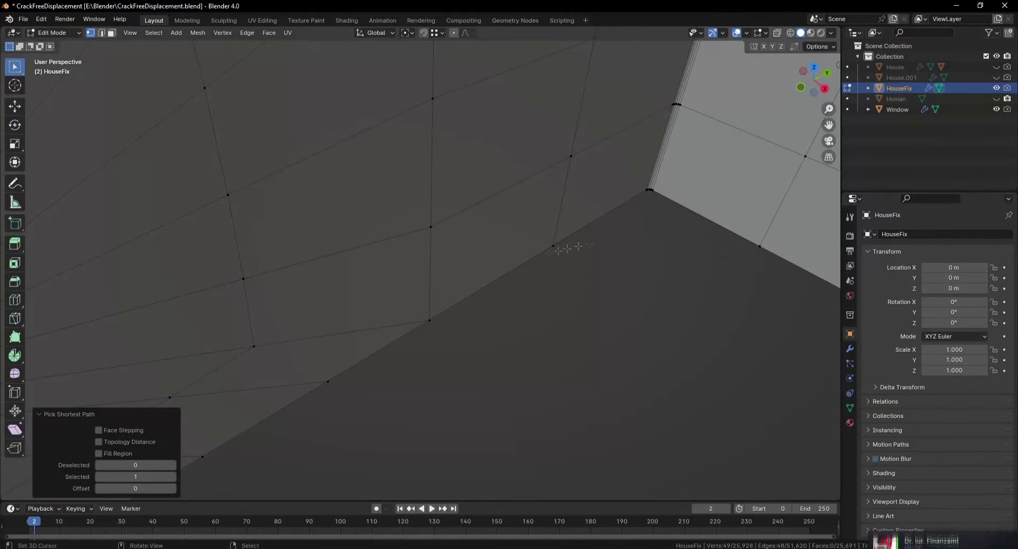
{"action": "left_click", "coordinate": [553, 246], "text": "ctrl"}
{"action": "middle_click_drag", "start_coordinate": [578, 246], "coordinate": [559, 440]}
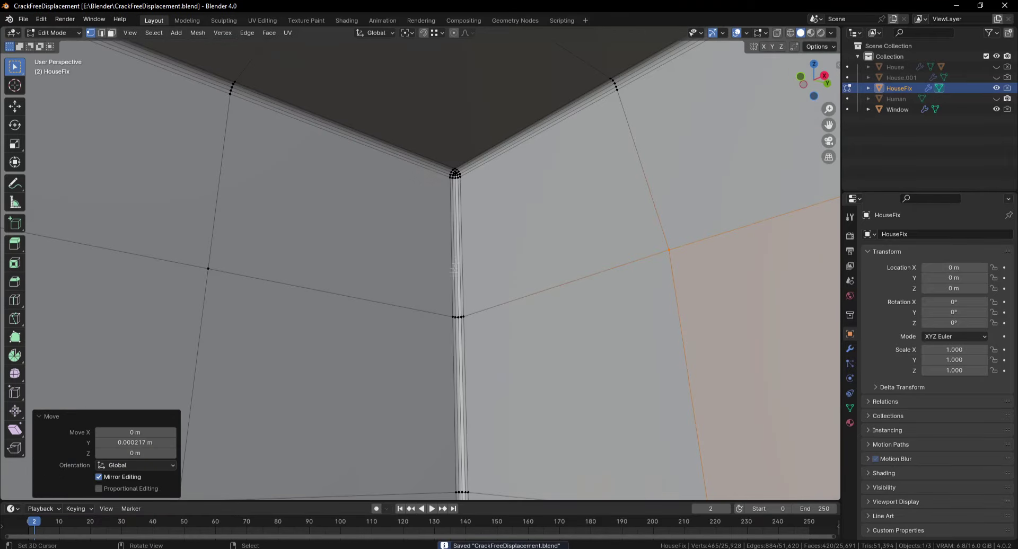
{"action": "left_click", "coordinate": [455, 270]}
{"action": "middle_click_drag", "start_coordinate": [455, 269], "coordinate": [402, 275]}
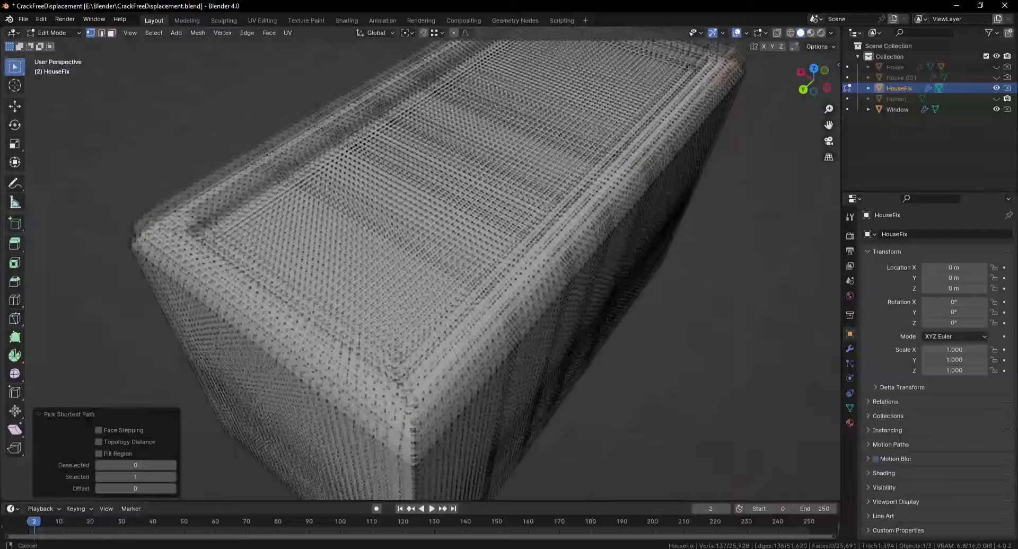
Step: Select the linked face band on HouseFix, reposition a stray corner vertex, and save
{"action": "middle_click_drag", "start_coordinate": [391, 276], "coordinate": [391, 234], "text": "ctrl"}
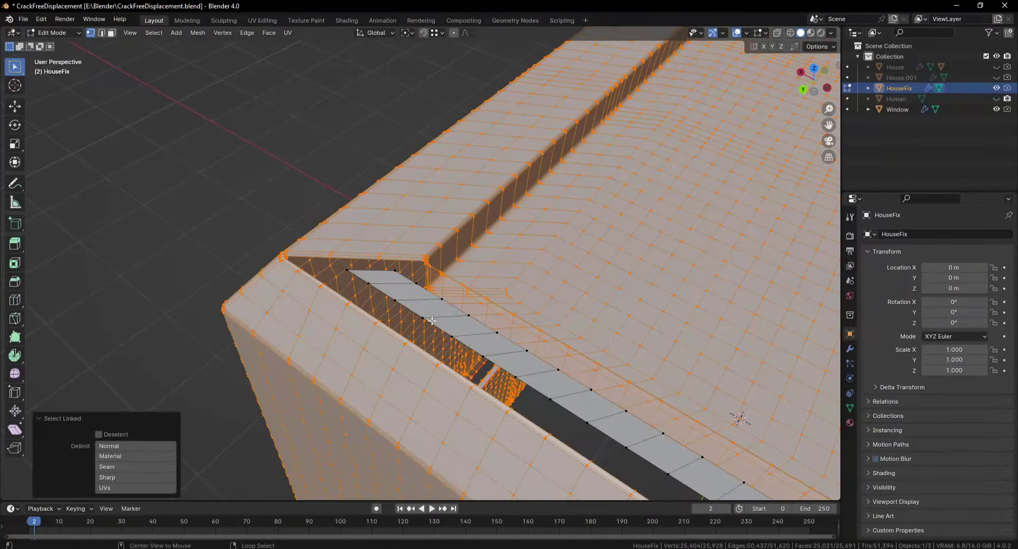
{"action": "key", "text": "l"}
{"action": "scroll", "coordinate": [381, 259], "scroll_direction": "down", "scroll_amount": 5}
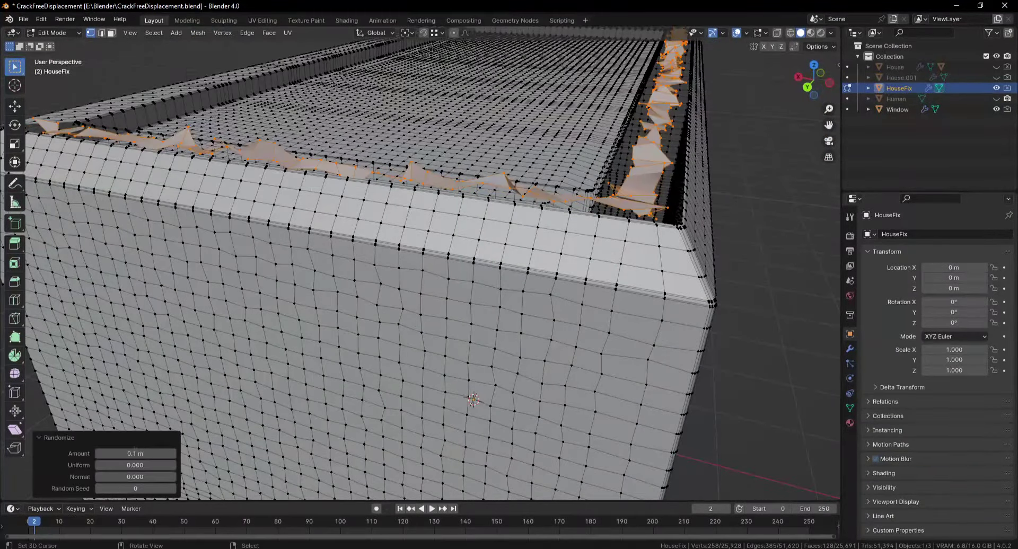
{"action": "scroll", "coordinate": [438, 226], "scroll_direction": "up", "scroll_amount": 10}
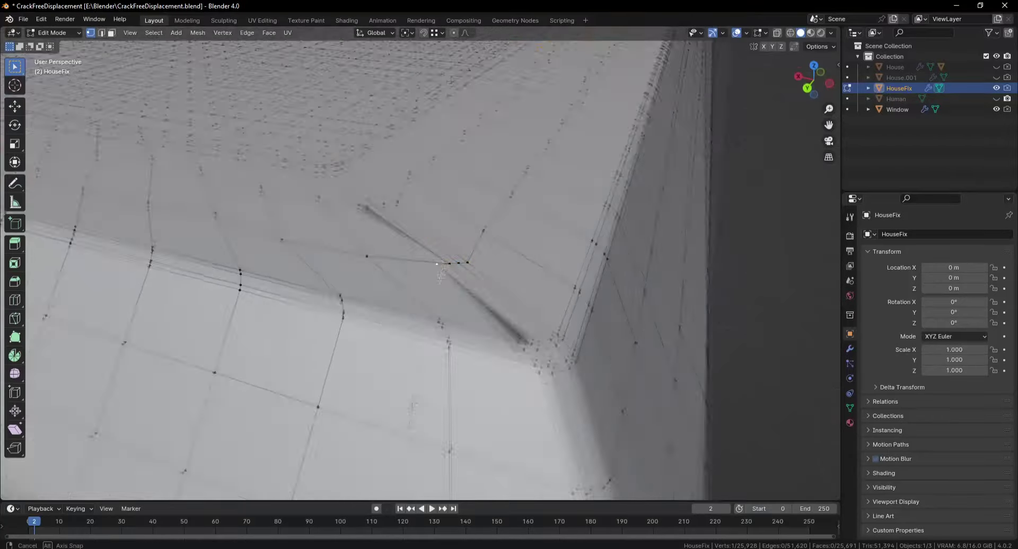
{"action": "left_click", "coordinate": [438, 226]}
{"action": "left_click", "coordinate": [476, 219]}
{"action": "scroll", "coordinate": [451, 249], "scroll_direction": "down", "scroll_amount": 5}
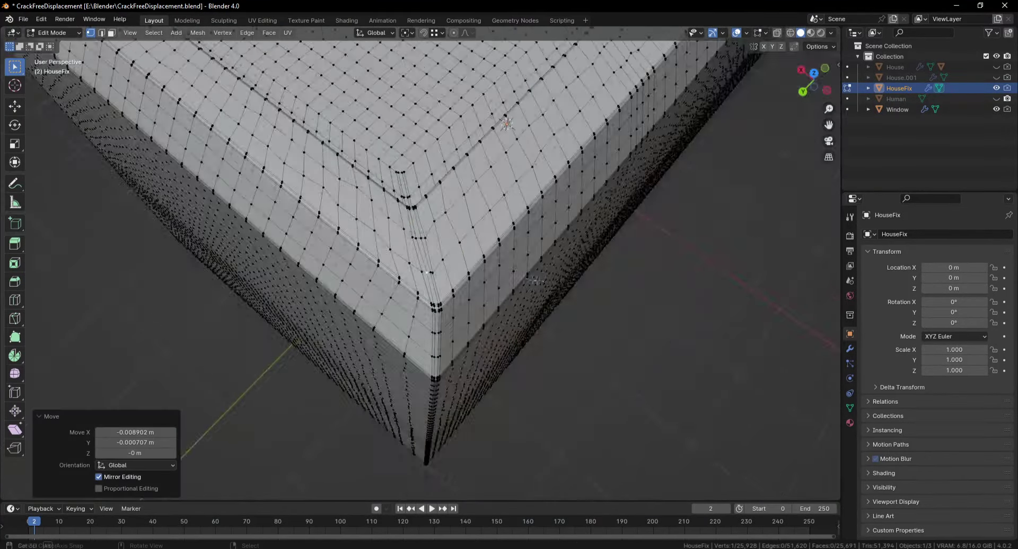
{"action": "key", "text": "ctrl+s"}
Step: Nudge the corner vertex by -0.007125 m X and 0.016161 m Y, save, and inspect the corner
{"action": "scroll", "coordinate": [419, 279], "scroll_direction": "up", "scroll_amount": 5}
{"action": "left_click_drag", "start_coordinate": [420, 280], "coordinate": [414, 286]}
{"action": "scroll", "coordinate": [404, 299], "scroll_direction": "down", "scroll_amount": 3}
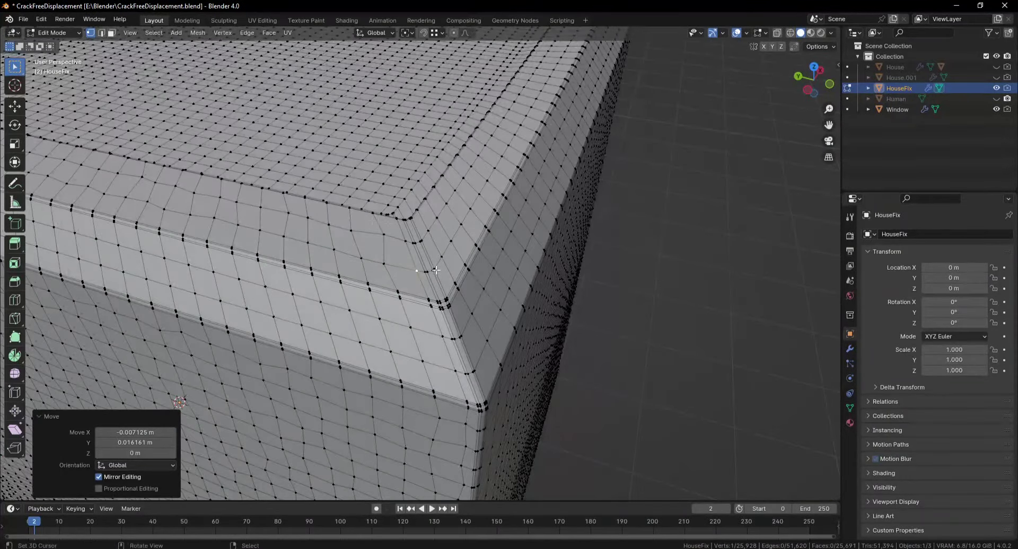
{"action": "key", "text": "ctrl+s"}
{"action": "middle_click_drag", "start_coordinate": [436, 270], "coordinate": [556, 252]}
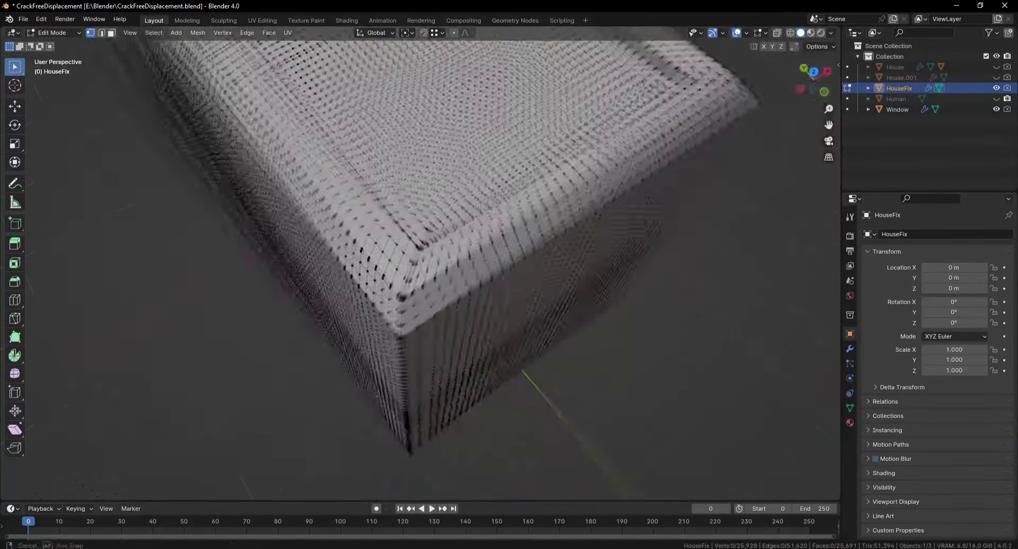
{"action": "middle_click_drag", "start_coordinate": [449, 295], "coordinate": [448, 294]}
{"action": "scroll", "coordinate": [448, 295], "scroll_direction": "up", "scroll_amount": 5}
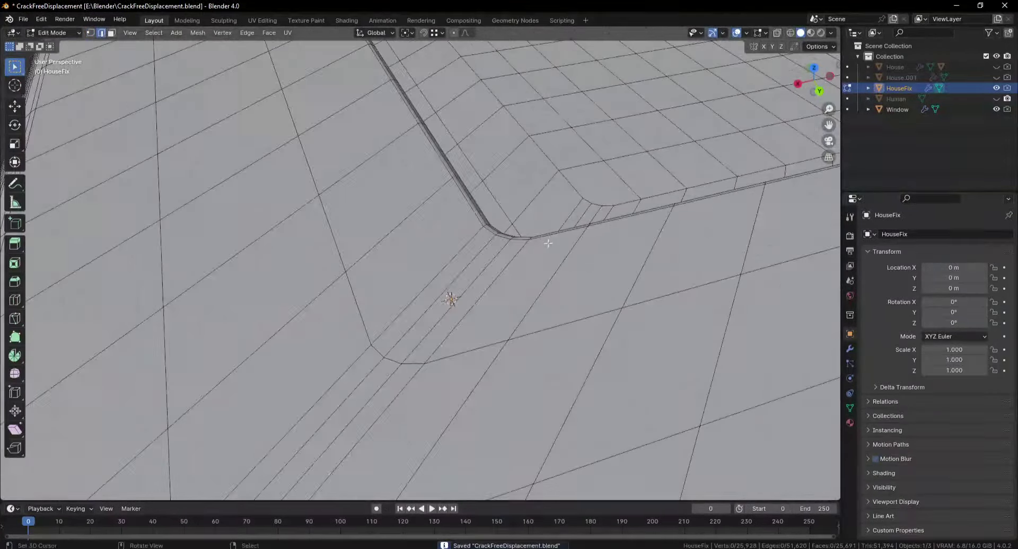
Step: Select the linked L-shaped strip and move a misplaced corner vertex into place
{"action": "key", "text": "l"}
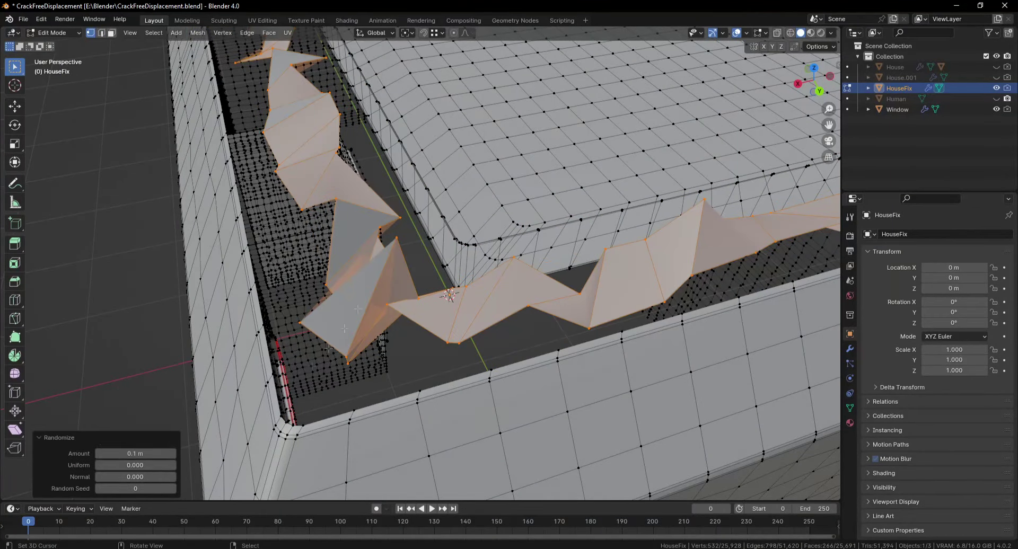
{"action": "scroll", "coordinate": [400, 391], "scroll_direction": "up", "scroll_amount": 3}
{"action": "mouse_move", "coordinate": [401, 391]}
{"action": "middle_mouse_down"}
{"action": "mouse_move", "coordinate": [409, 401]}
{"action": "mouse_move", "coordinate": [395, 179]}
{"action": "middle_mouse_up"}
{"action": "left_click", "coordinate": [409, 402]}
{"action": "scroll", "coordinate": [409, 401], "scroll_direction": "down", "scroll_amount": 5}
{"action": "scroll", "coordinate": [395, 179], "scroll_direction": "up", "scroll_amount": 5}
{"action": "key", "text": "g"}
{"action": "left_click", "coordinate": [395, 179]}
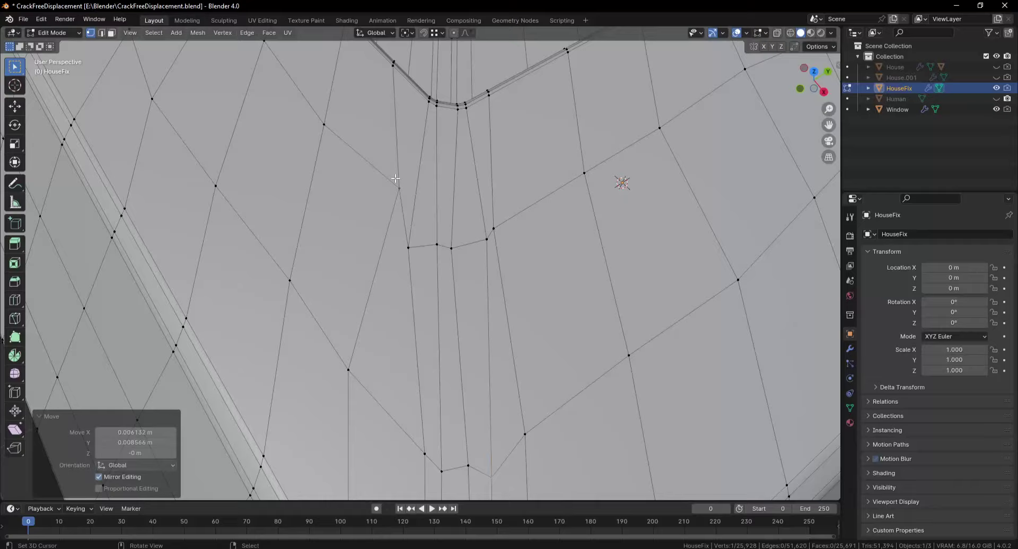
{"action": "left_click", "coordinate": [457, 244]}
{"action": "scroll", "coordinate": [457, 245], "scroll_direction": "down", "scroll_amount": 5}
{"action": "scroll", "coordinate": [466, 237], "scroll_direction": "up", "scroll_amount": 5}
{"action": "mouse_move", "coordinate": [457, 245]}
{"action": "middle_mouse_down"}
{"action": "mouse_move", "coordinate": [466, 237]}
{"action": "mouse_move", "coordinate": [318, 222]}
{"action": "middle_mouse_up"}
Step: Select a path of vertices along another edge, clear the selection, and save the file
{"action": "key", "text": "alt+a"}
{"action": "scroll", "coordinate": [449, 265], "scroll_direction": "down", "scroll_amount": 5}
{"action": "scroll", "coordinate": [319, 223], "scroll_direction": "up", "scroll_amount": 5}
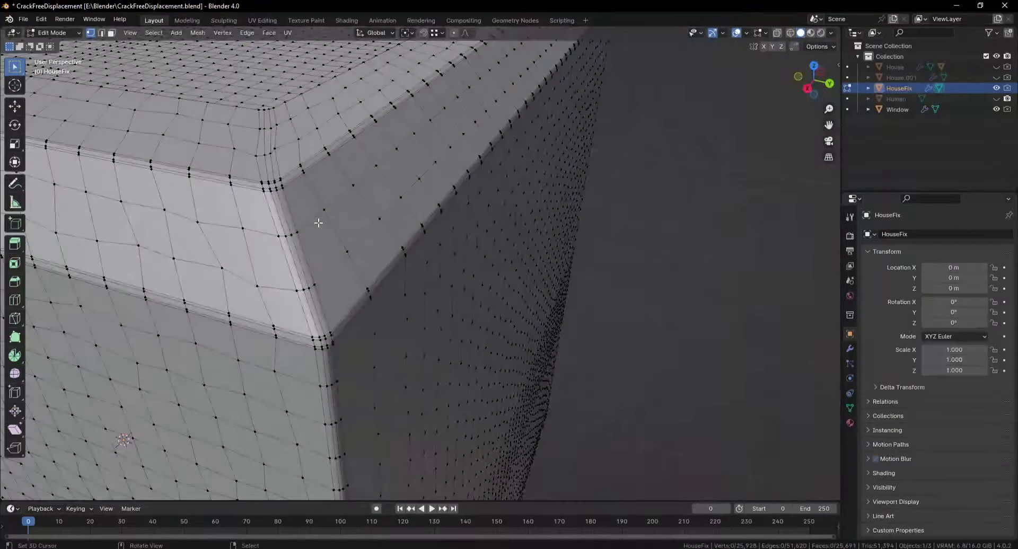
{"action": "left_click", "coordinate": [331, 320], "text": "ctrl"}
{"action": "scroll", "coordinate": [331, 320], "scroll_direction": "down", "scroll_amount": 5}
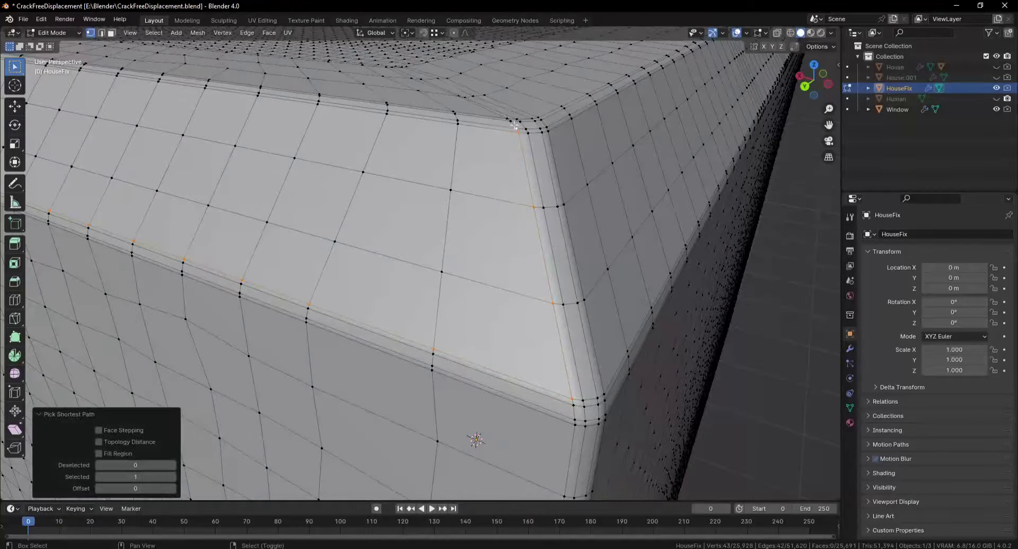
{"action": "middle_click_drag", "start_coordinate": [332, 320], "coordinate": [371, 265]}
{"action": "scroll", "coordinate": [557, 334], "scroll_direction": "up", "scroll_amount": 5}
{"action": "key", "text": "alt+a"}
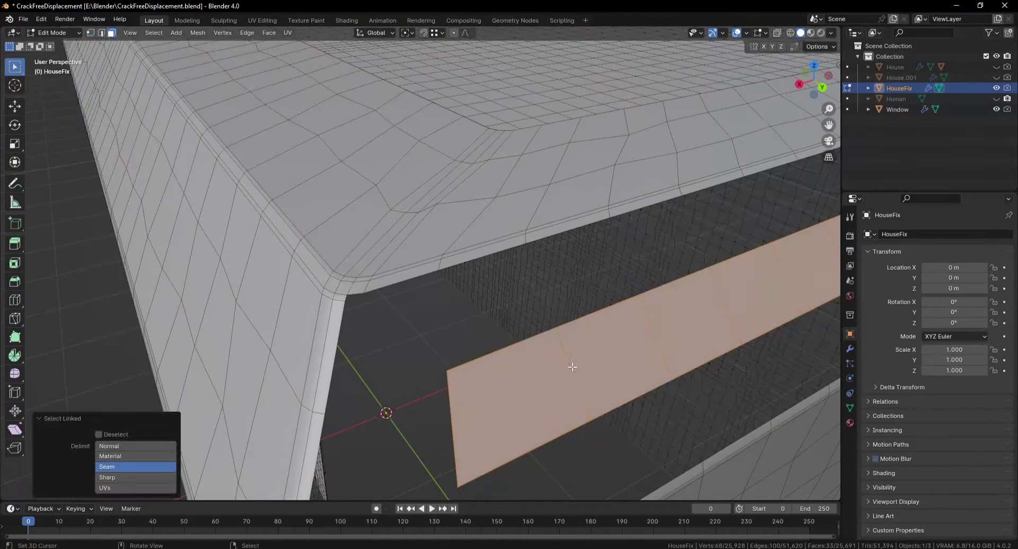
{"action": "key", "text": "Escape"}
{"action": "mouse_move", "coordinate": [539, 357]}
{"action": "middle_mouse_down"}
{"action": "mouse_move", "coordinate": [382, 420]}
{"action": "mouse_move", "coordinate": [514, 270]}
{"action": "mouse_move", "coordinate": [450, 301]}
{"action": "middle_mouse_up"}
{"action": "scroll", "coordinate": [382, 420], "scroll_direction": "up", "scroll_amount": 5}
{"action": "key", "text": "ctrl+s"}
Step: Hide the selected outer wall faces and select the flat strip inside the wall
{"action": "key", "text": "alt+a"}
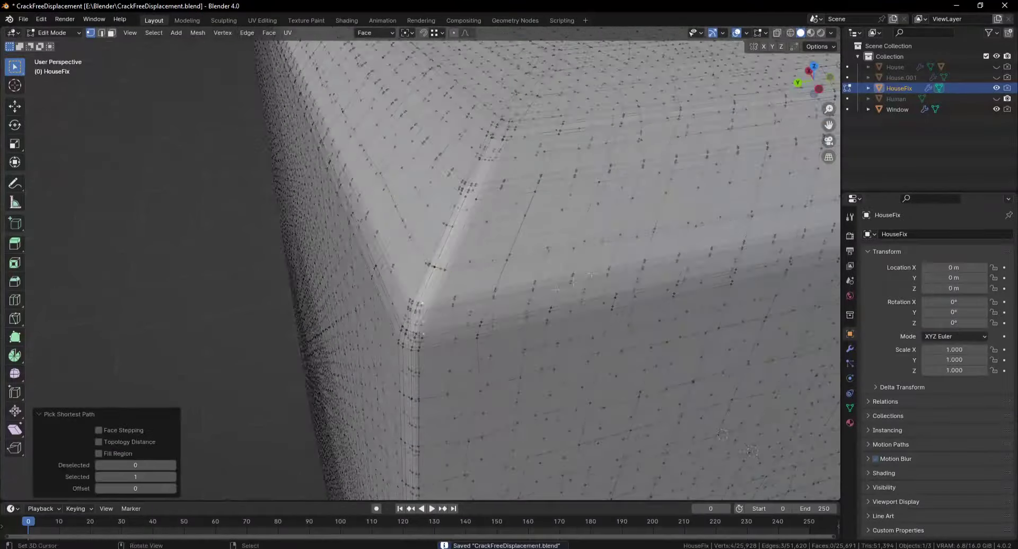
{"action": "scroll", "coordinate": [590, 274], "scroll_direction": "down", "scroll_amount": 5}
{"action": "middle_click_drag", "start_coordinate": [590, 275], "coordinate": [610, 297]}
{"action": "scroll", "coordinate": [609, 297], "scroll_direction": "up", "scroll_amount": 3}
{"action": "key", "text": "h"}
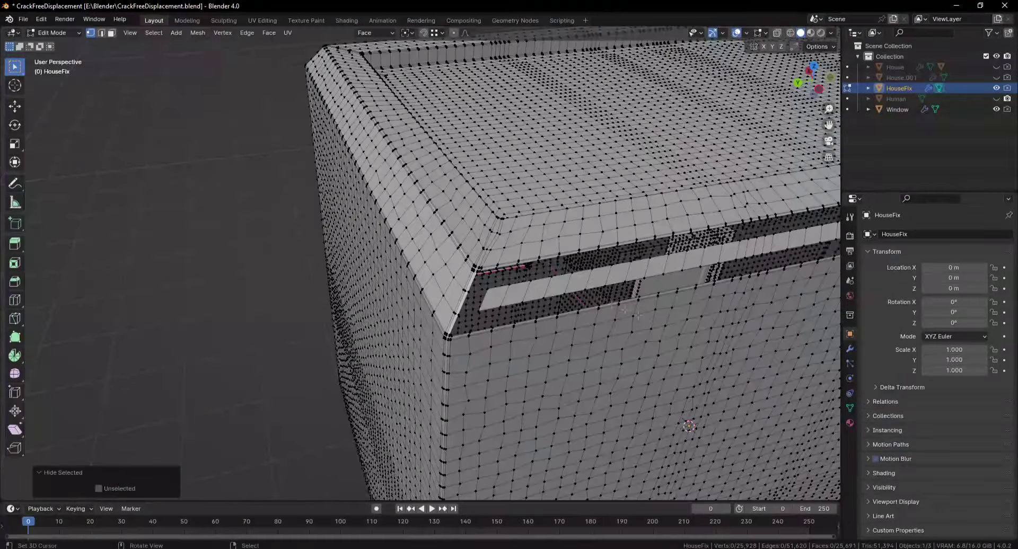
{"action": "left_click", "coordinate": [309, 133]}
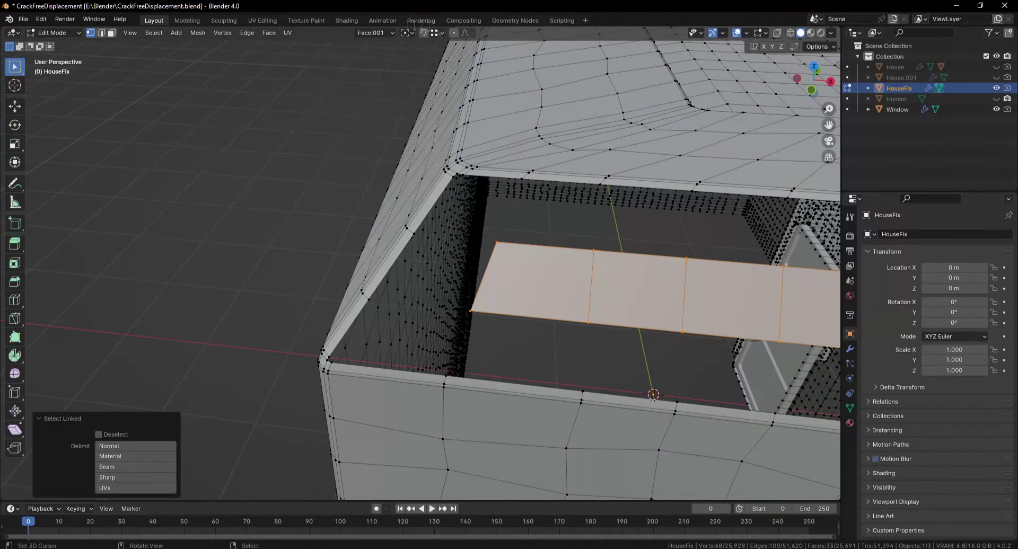
Step: Reveal the hidden HouseFix faces from the Mesh menu
{"action": "left_click", "coordinate": [198, 33]}
{"action": "left_click", "coordinate": [309, 133]}
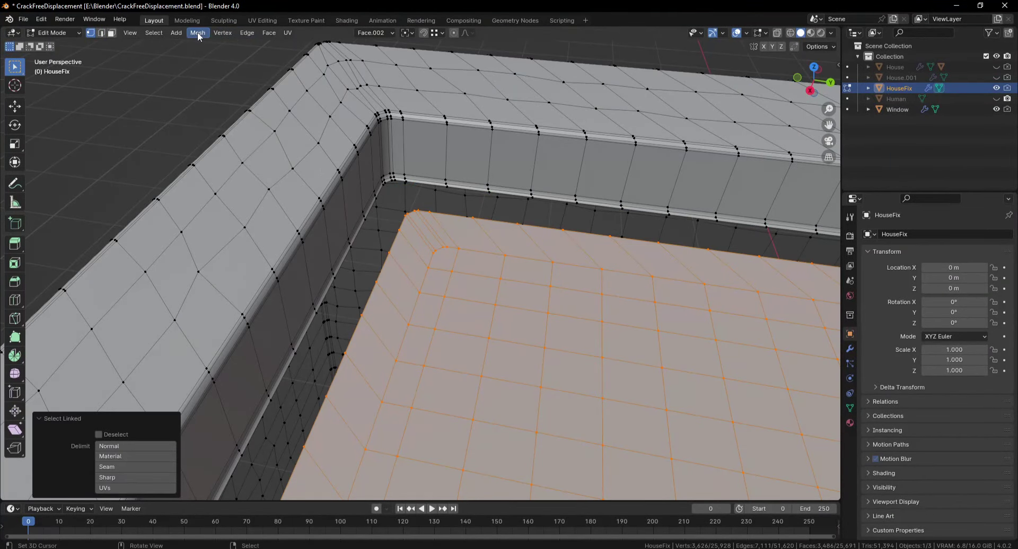
{"action": "left_click", "coordinate": [198, 33]}
{"action": "left_click", "coordinate": [323, 169]}
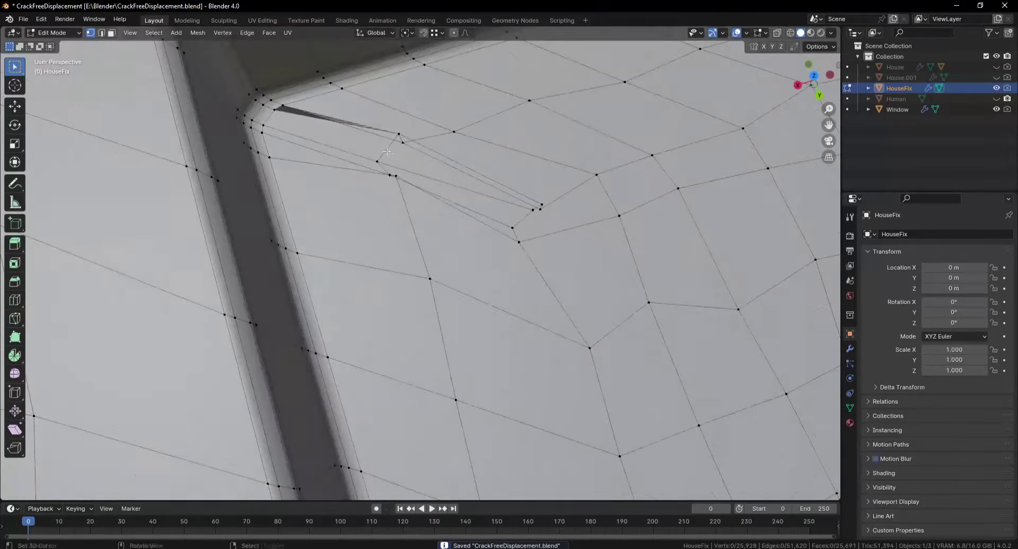
Step: Move the last corner vertex into place, save, and return to Object Mode
{"action": "left_click", "coordinate": [468, 213]}
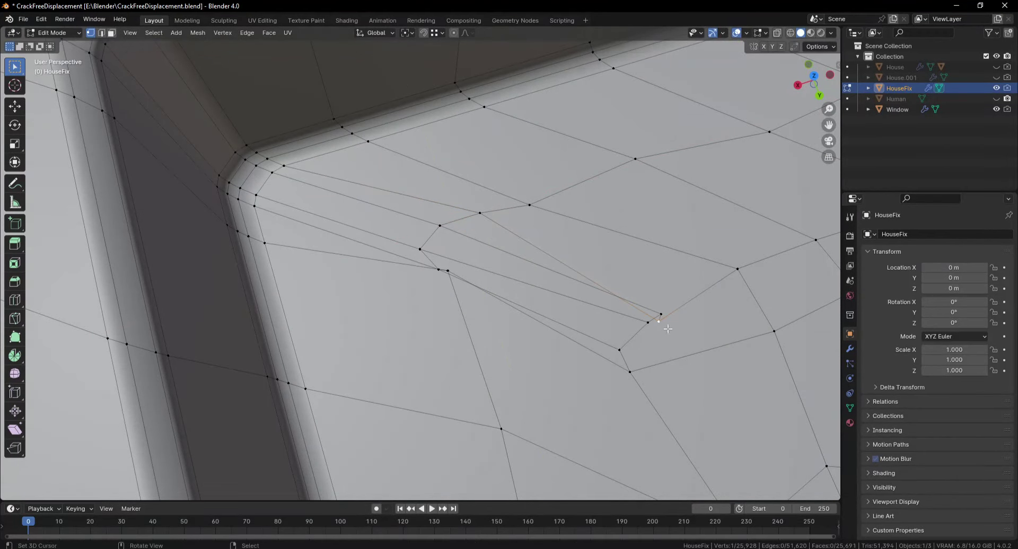
{"action": "left_click", "coordinate": [481, 277]}
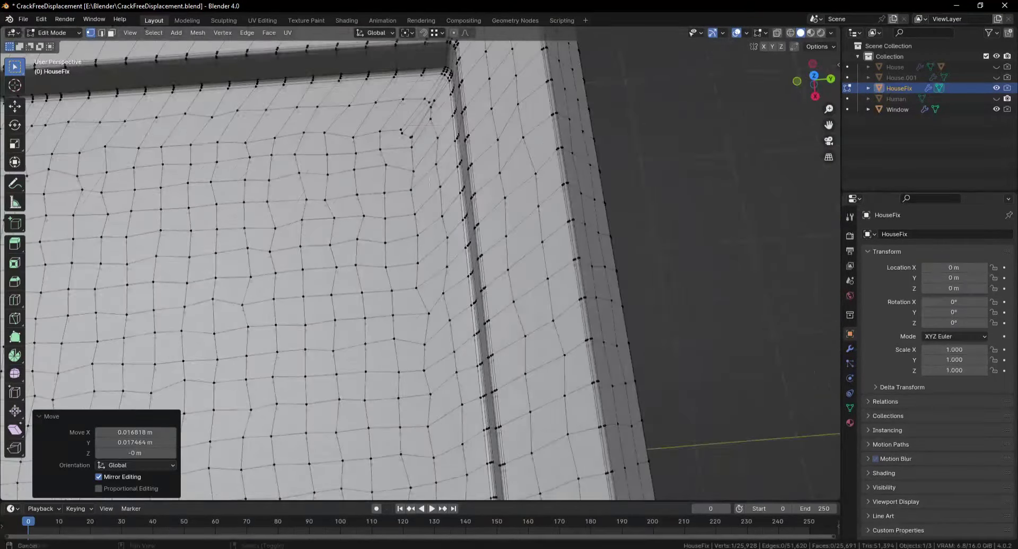
{"action": "key", "text": "ctrl+s"}
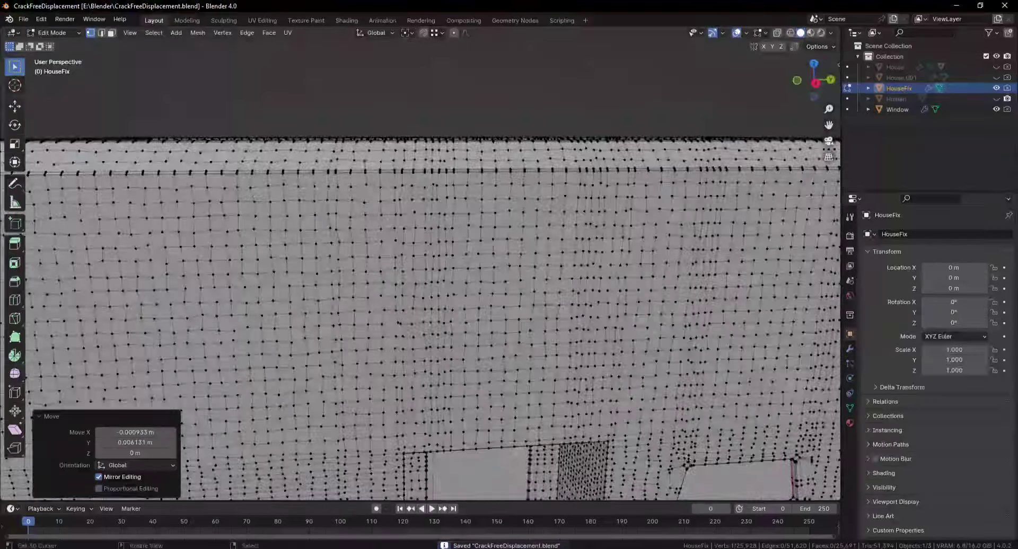
{"action": "key", "text": "Tab"}
{"action": "left_click", "coordinate": [764, 33]}
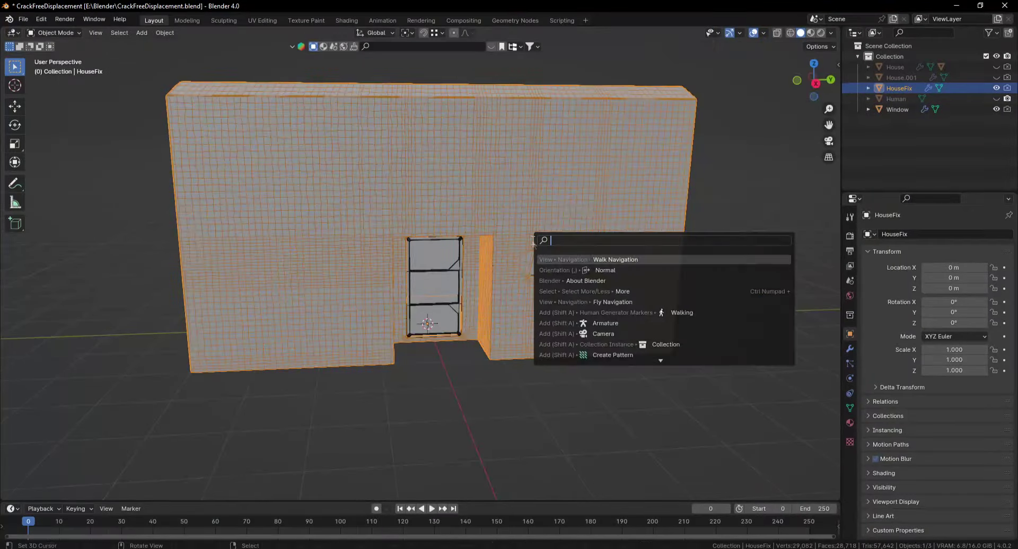
{"action": "key", "text": "Return"}
Step: Rotate CrackFreeDisplacement2 180°, paint and accept its vertex colours, then deselect it
{"action": "left_click", "coordinate": [345, 229]}
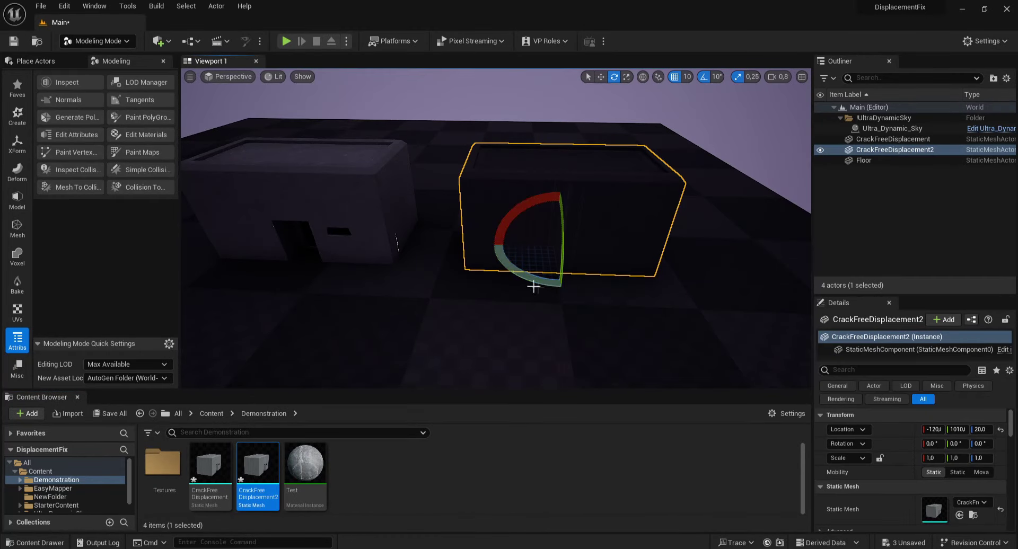
{"action": "key", "text": "f"}
{"action": "left_click", "coordinate": [69, 152]}
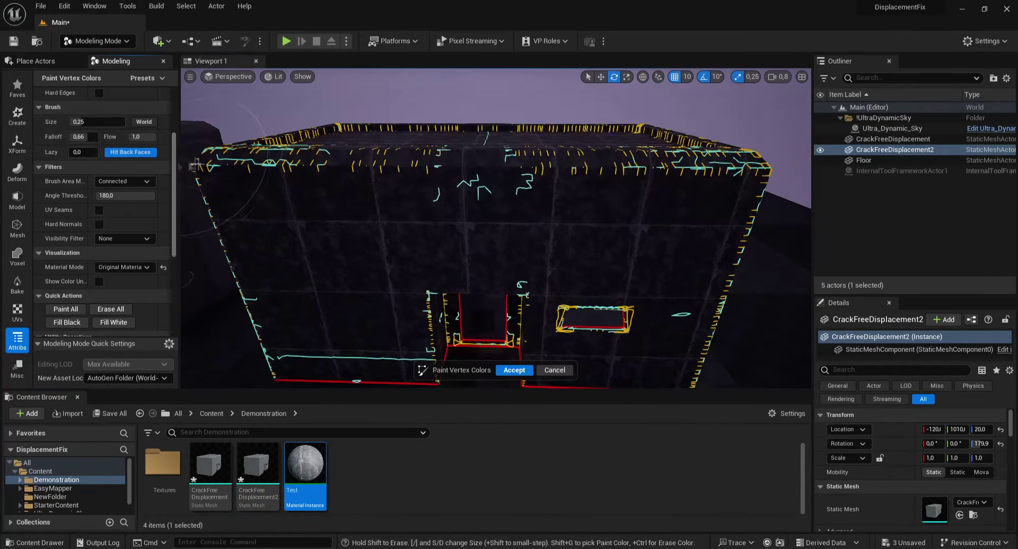
{"action": "scroll", "coordinate": [106, 212], "scroll_direction": "down", "scroll_amount": 5}
{"action": "scroll", "coordinate": [128, 248], "scroll_direction": "up", "scroll_amount": 5}
{"action": "scroll", "coordinate": [126, 240], "scroll_direction": "down", "scroll_amount": 5}
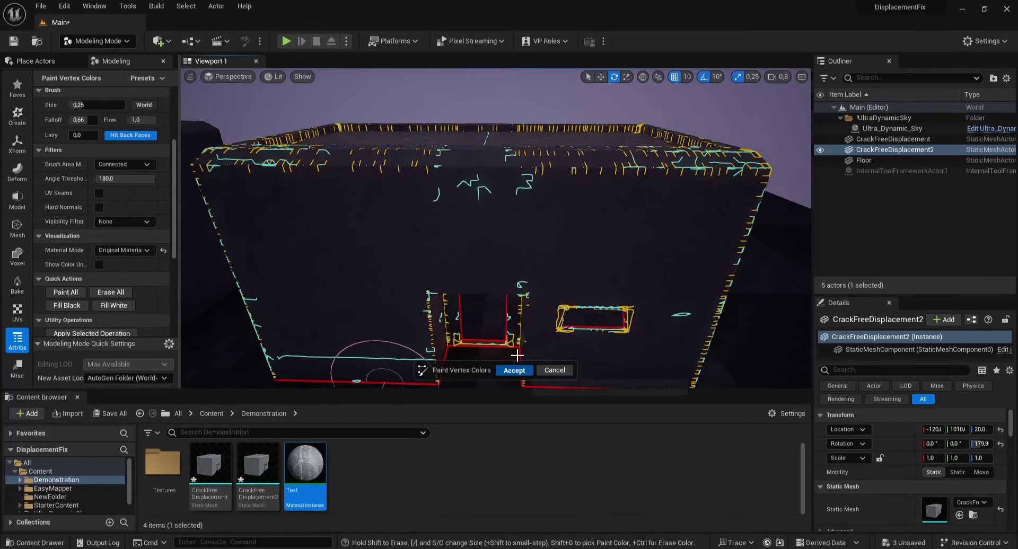
{"action": "key", "text": "Return"}
{"action": "key", "text": "Escape"}
Step: Orbit the viewport to inspect the painted CrackFreeDisplacement2 surface
{"action": "mouse_move", "coordinate": [520, 248]}
{"action": "right_mouse_down"}
{"action": "mouse_move", "coordinate": [456, 249]}
{"action": "mouse_move", "coordinate": [477, 250]}
{"action": "mouse_move", "coordinate": [456, 249]}
{"action": "mouse_move", "coordinate": [467, 250]}
{"action": "mouse_move", "coordinate": [466, 276]}
{"action": "mouse_move", "coordinate": [445, 286]}
{"action": "mouse_move", "coordinate": [456, 255]}
{"action": "mouse_move", "coordinate": [447, 253]}
{"action": "right_mouse_up"}
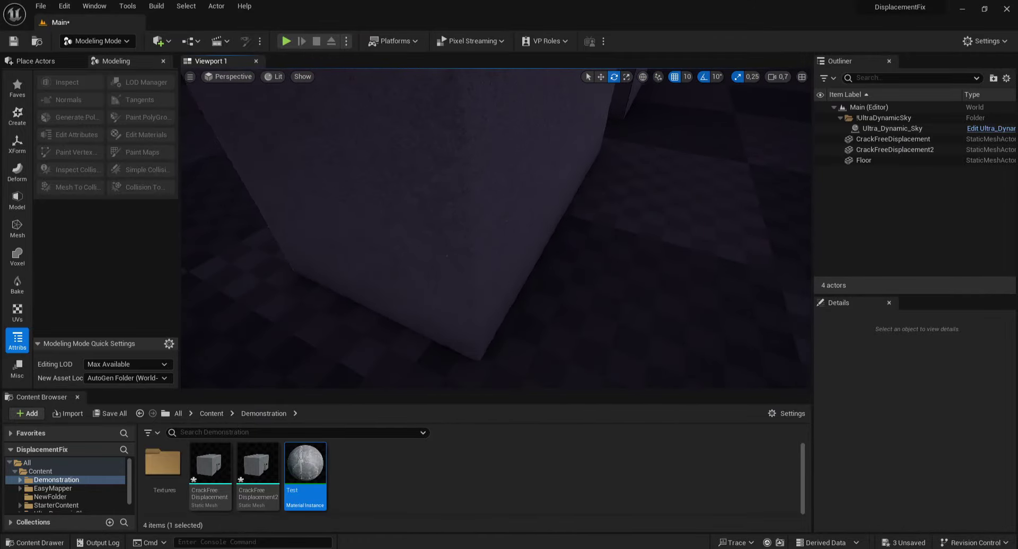